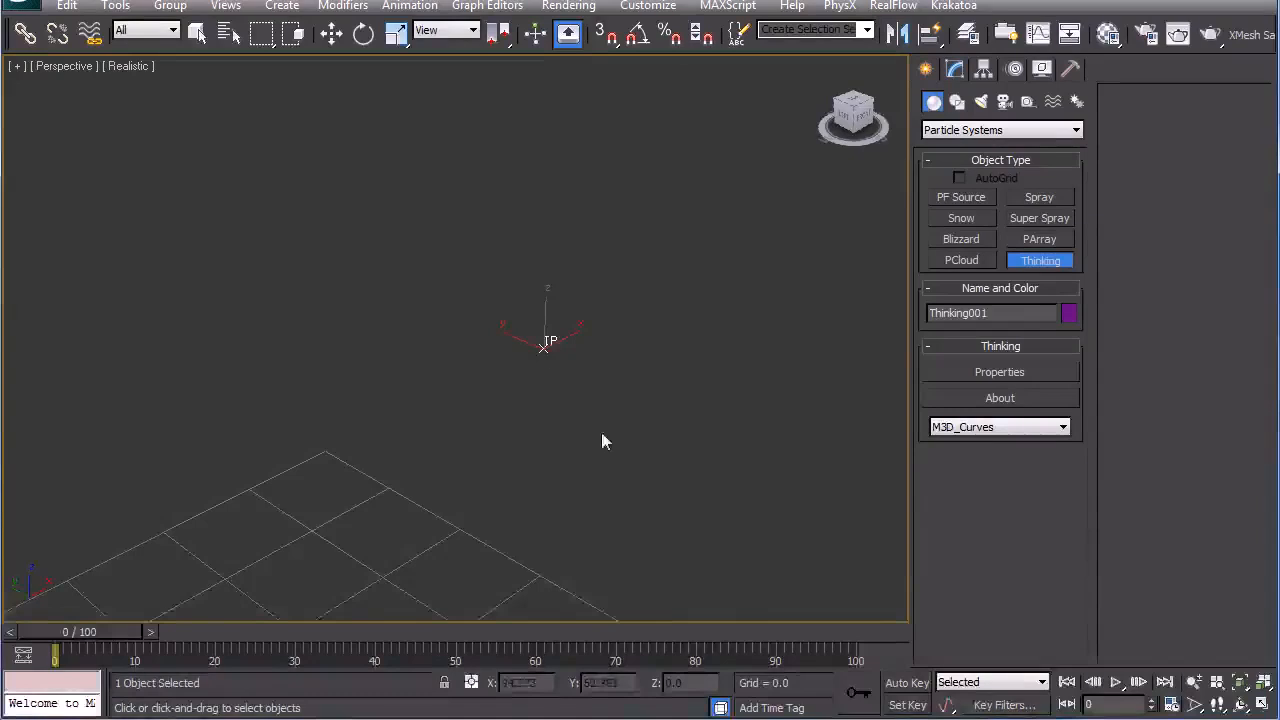
# Step: Open the properties window of the Thinking particle system
pyautogui.scroll(10, 528, 517)
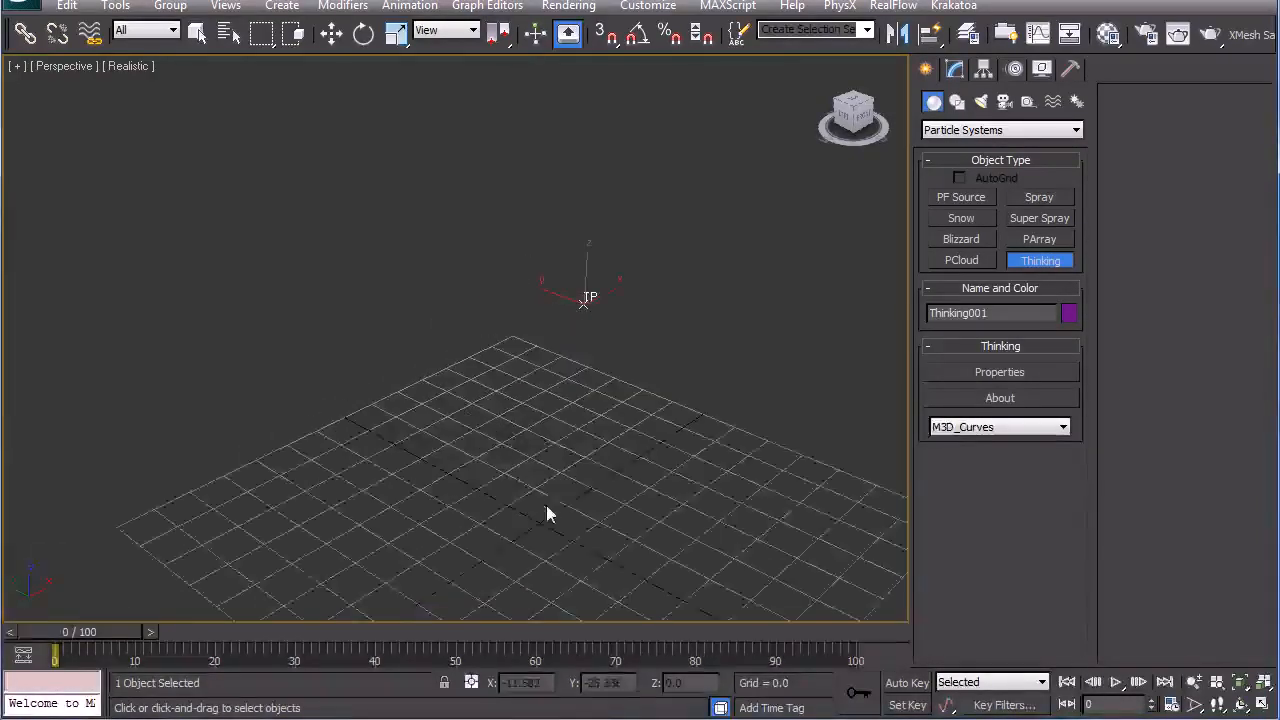
pyautogui.scroll(-4, 544, 232)
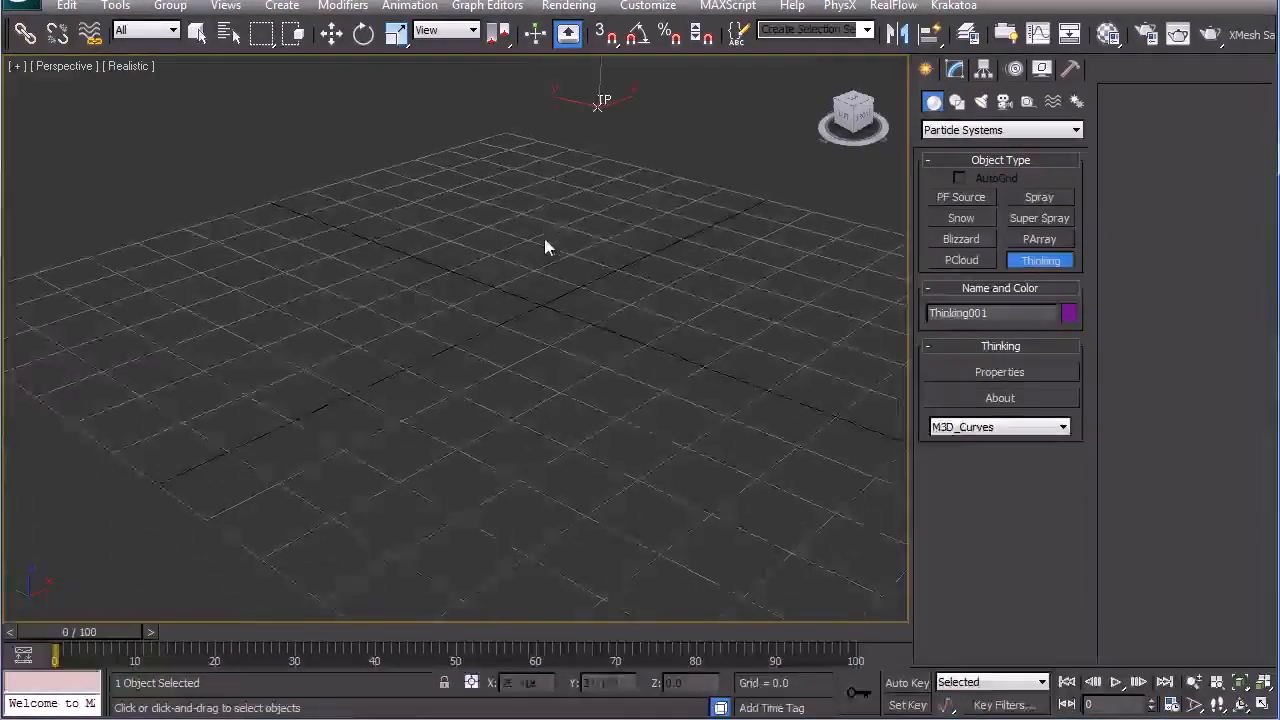
pyautogui.click(981, 373)
pyautogui.moveTo(697, 35); pyautogui.dragTo(576, 10)
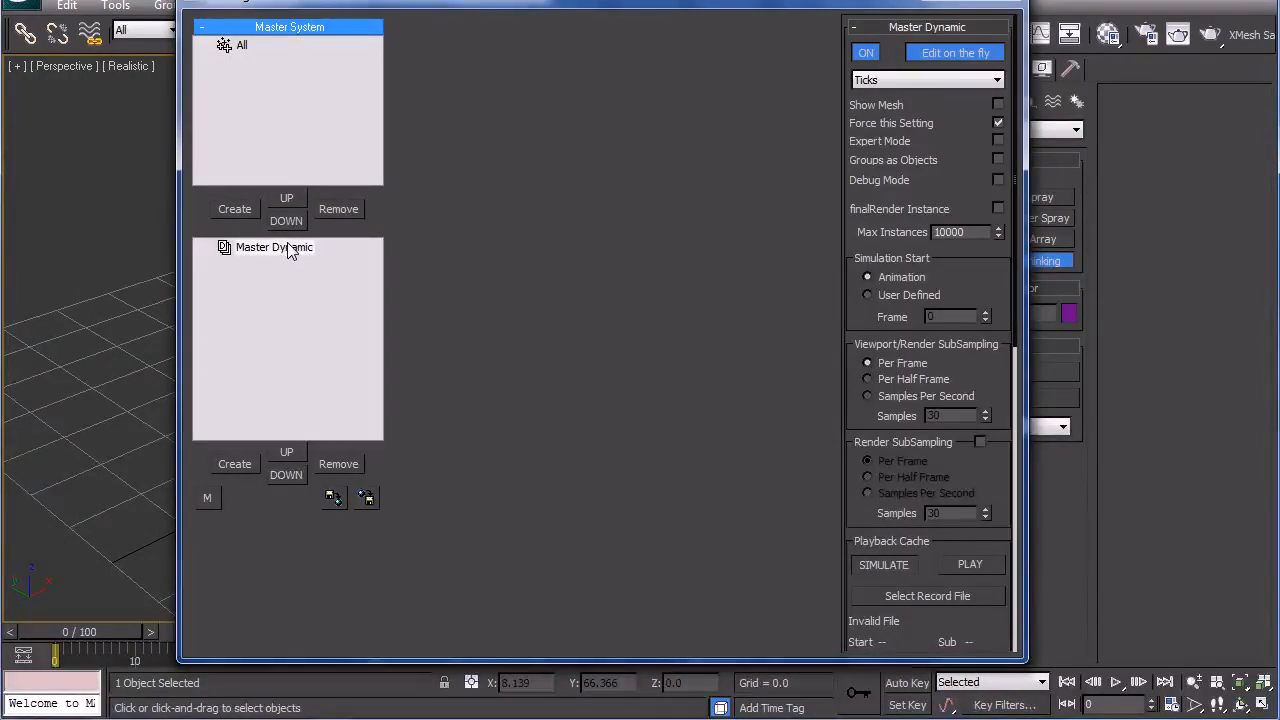
# Step: Create three particle groups under All in the Master System
pyautogui.click(242, 46)
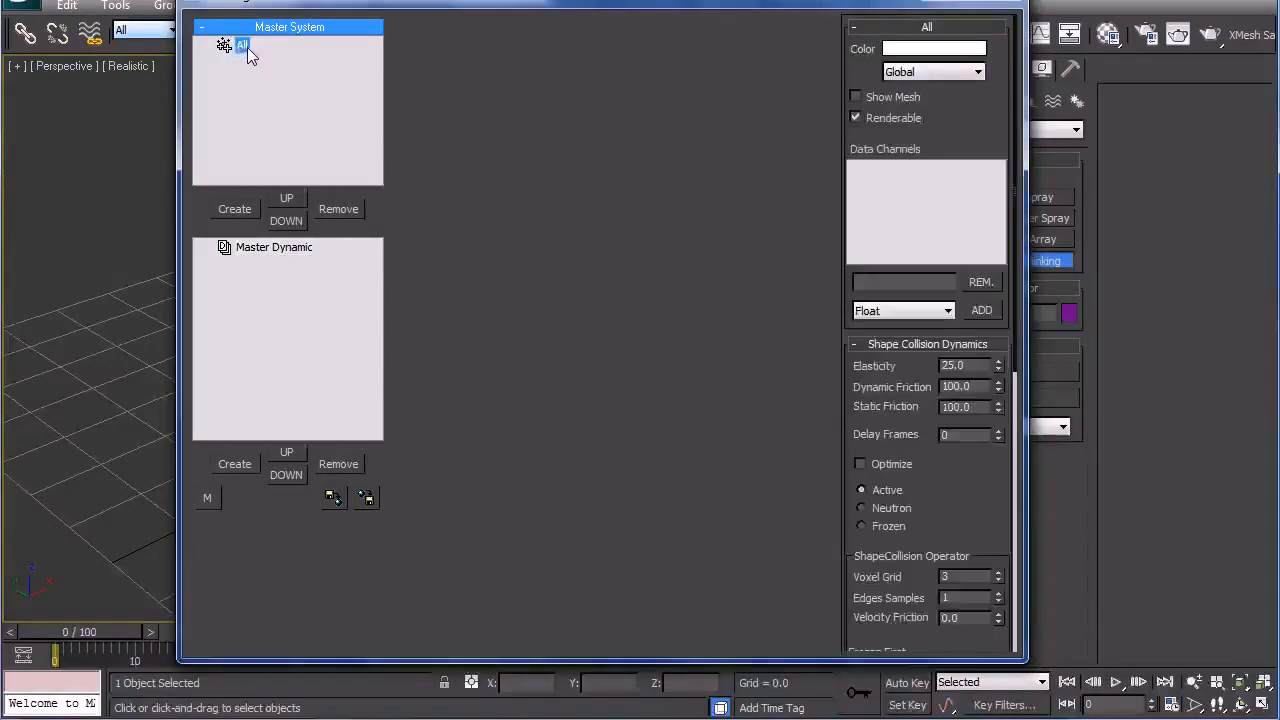
pyautogui.click(234, 209)
pyautogui.click(234, 209)
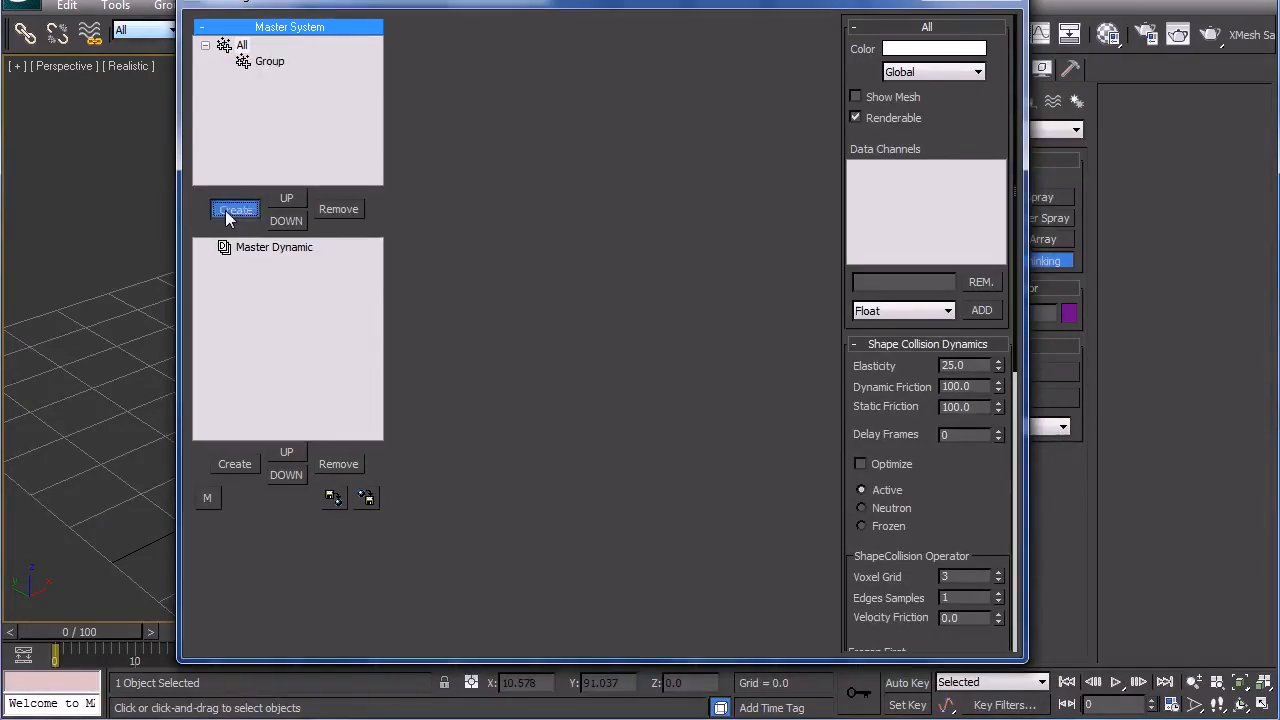
pyautogui.click(234, 209)
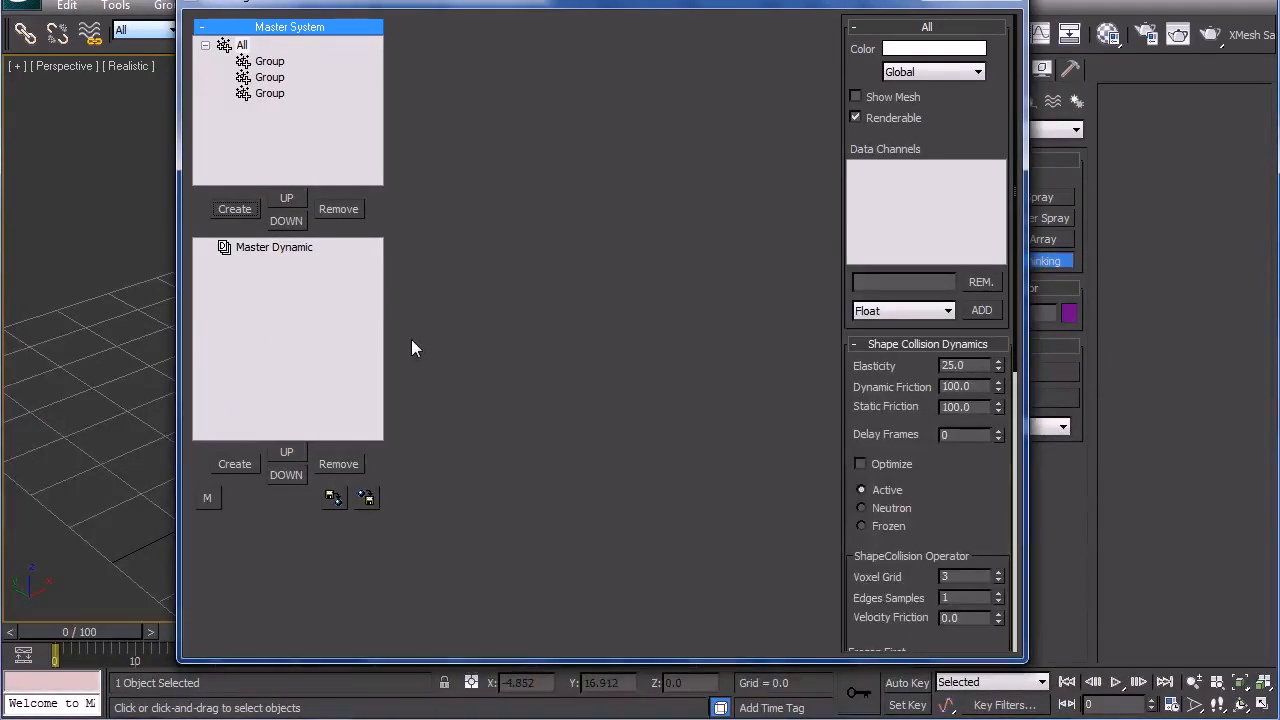
# Step: Rename the first group under All to grou1
pyautogui.click(271, 63)
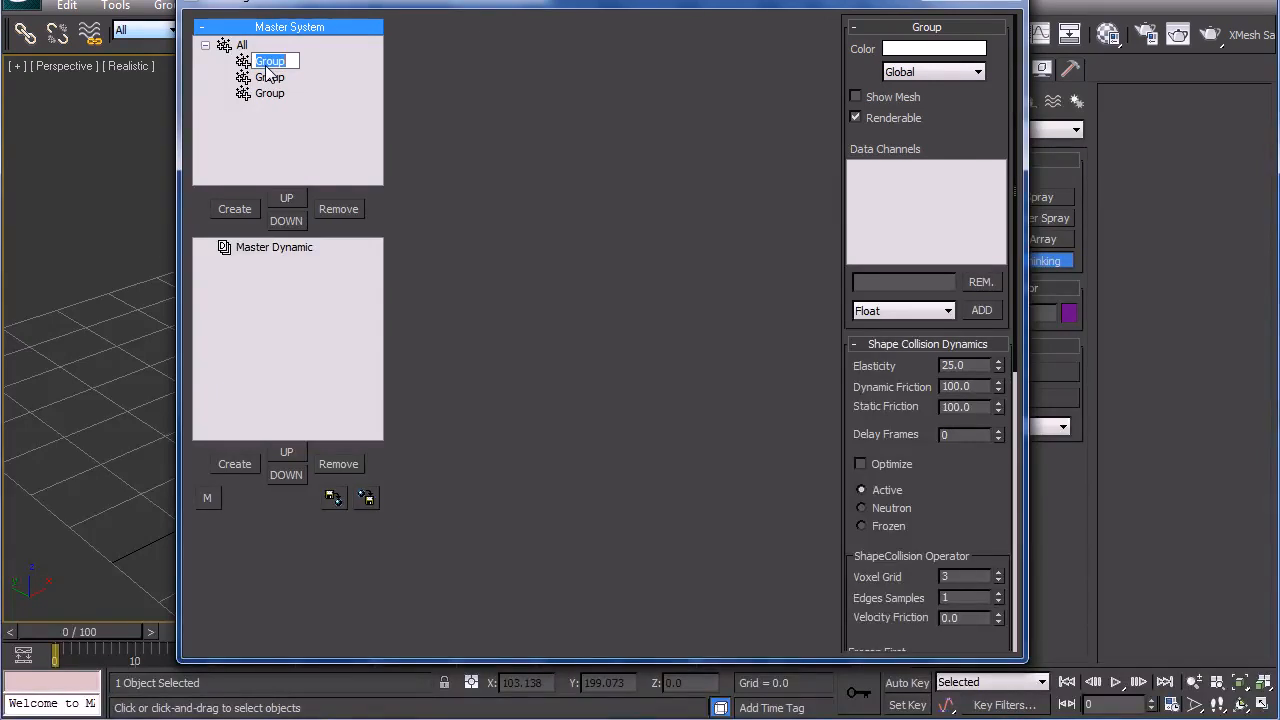
pyautogui.write('grou1')
pyautogui.press('Return')
# Step: Nest the second group under grou1 and move it back directly under All
pyautogui.moveTo(277, 85); pyautogui.dragTo(241, 64)
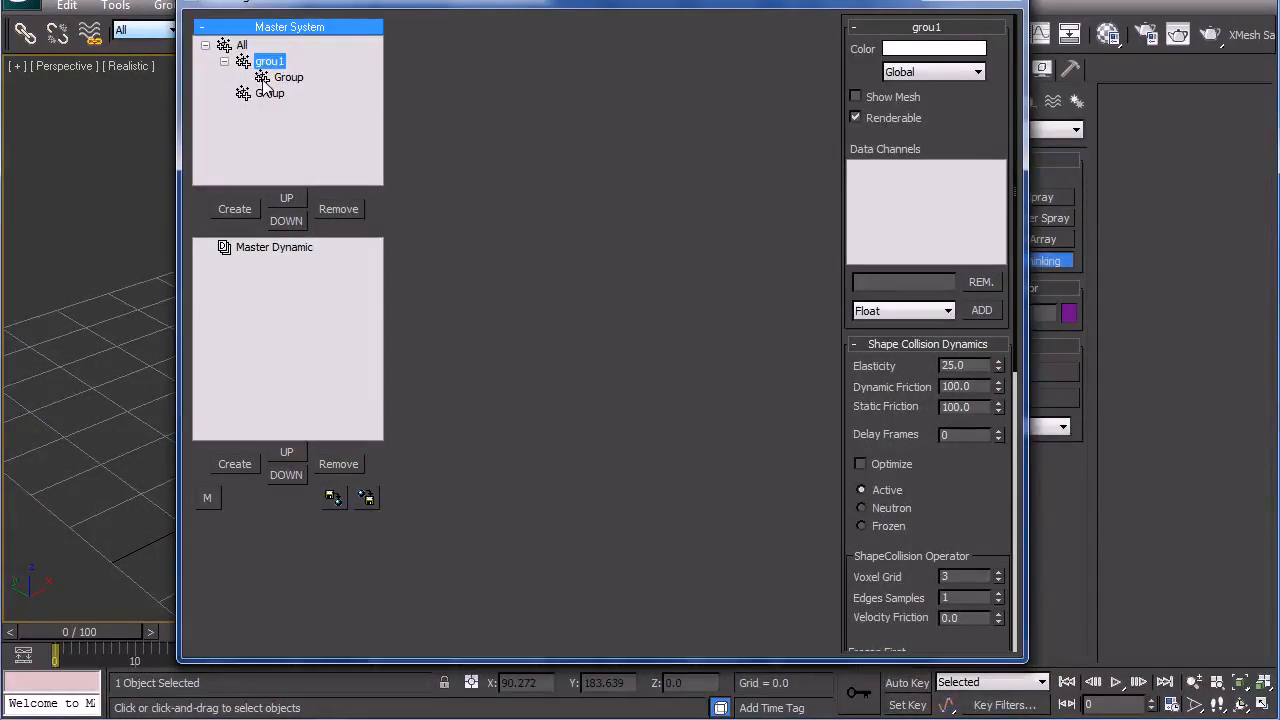
pyautogui.click(263, 80)
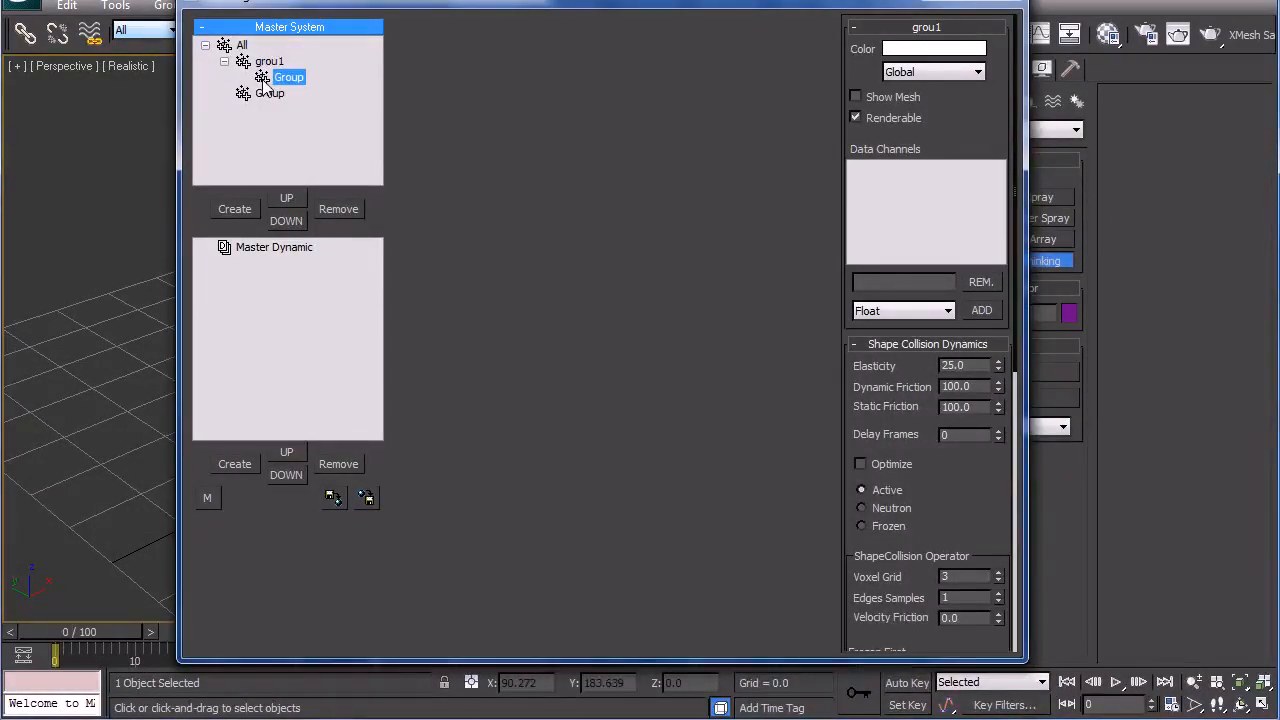
pyautogui.moveTo(255, 80)
pyautogui.mouseDown()
pyautogui.moveTo(236, 62)
pyautogui.moveTo(276, 65)
pyautogui.moveTo(266, 78)
pyautogui.mouseUp()
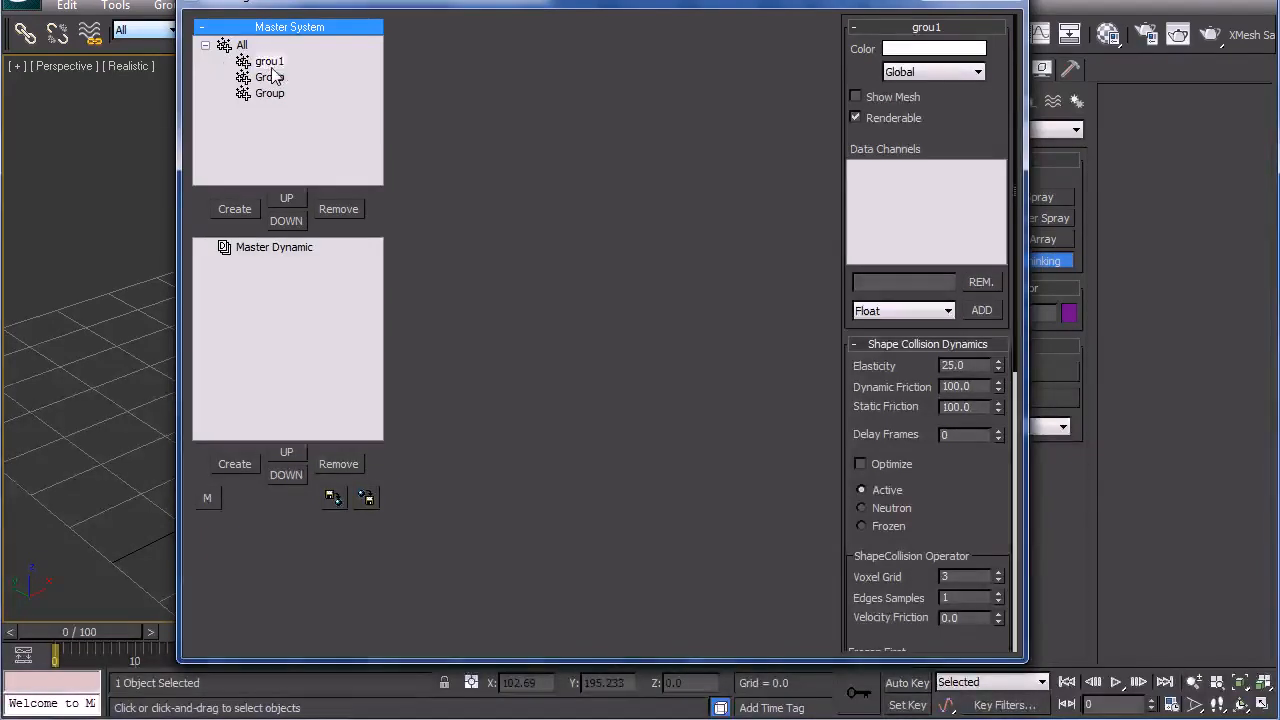
# Step: Create two dynamic sets under Master Dynamic
pyautogui.click(264, 92)
pyautogui.click(245, 248)
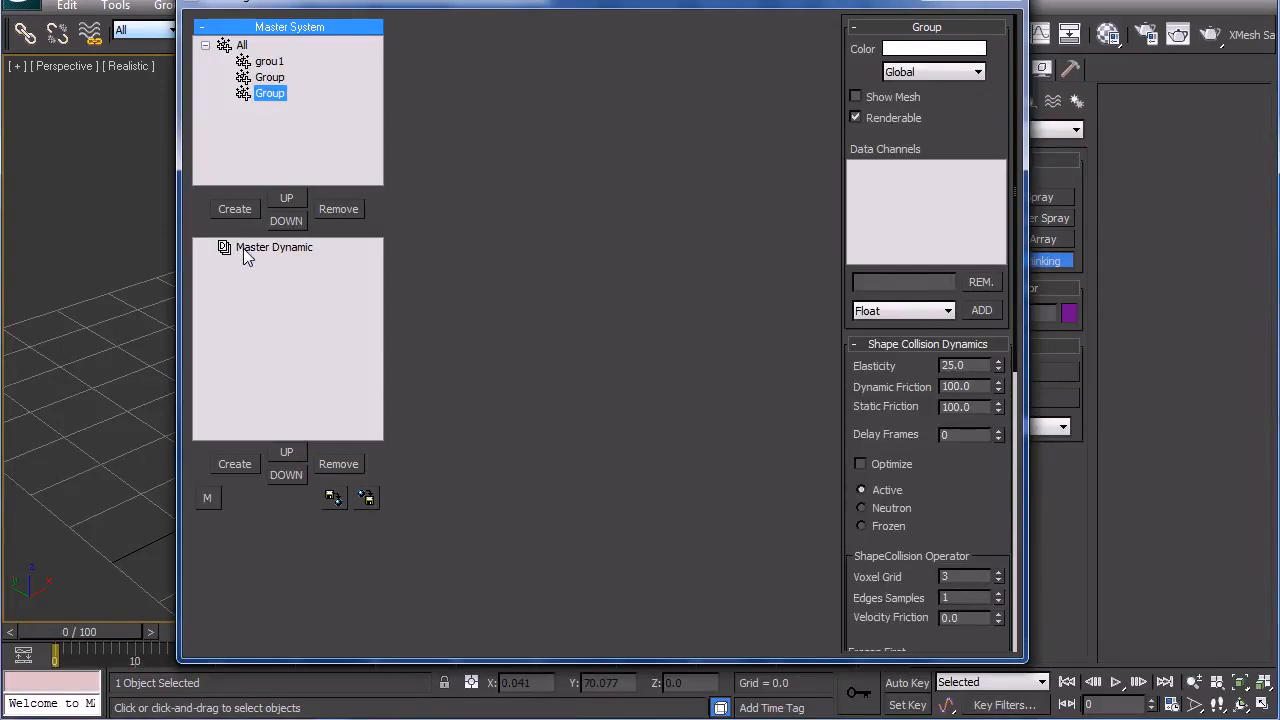
pyautogui.click(249, 463)
pyautogui.click(250, 462)
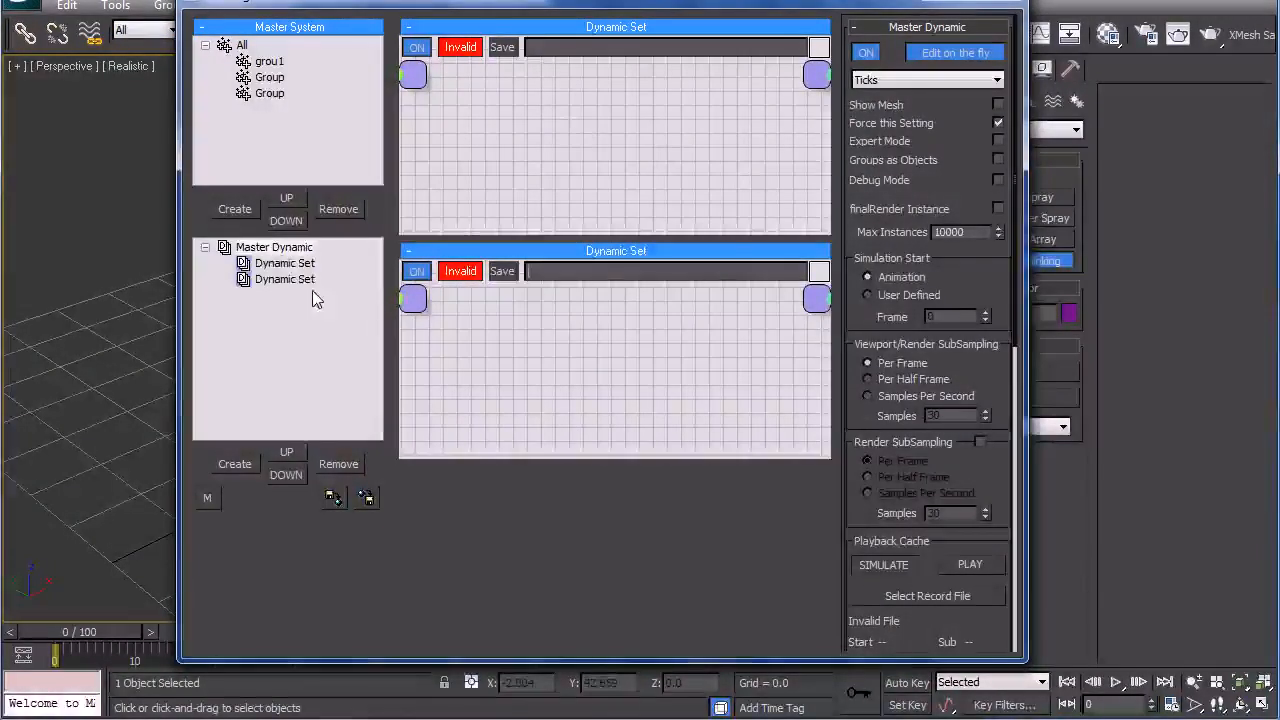
# Step: Rename the first dynamic set to Dynamic1
pyautogui.click(298, 264)
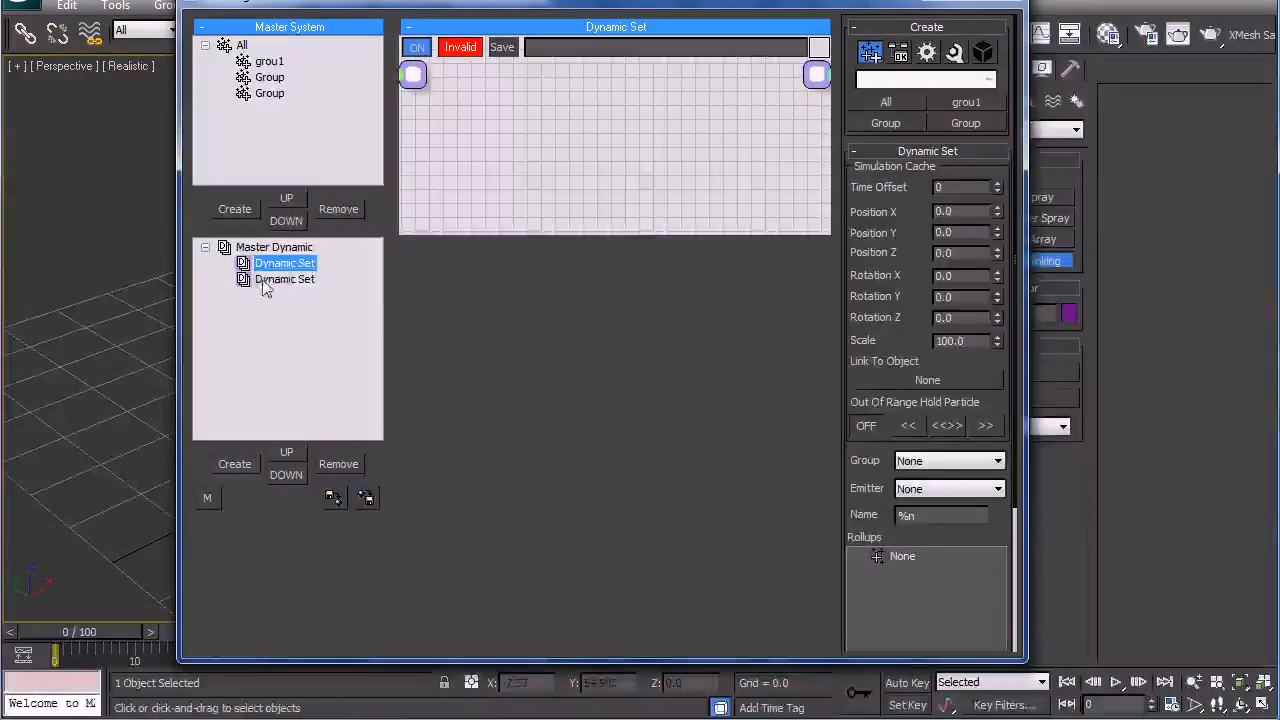
pyautogui.click(298, 264)
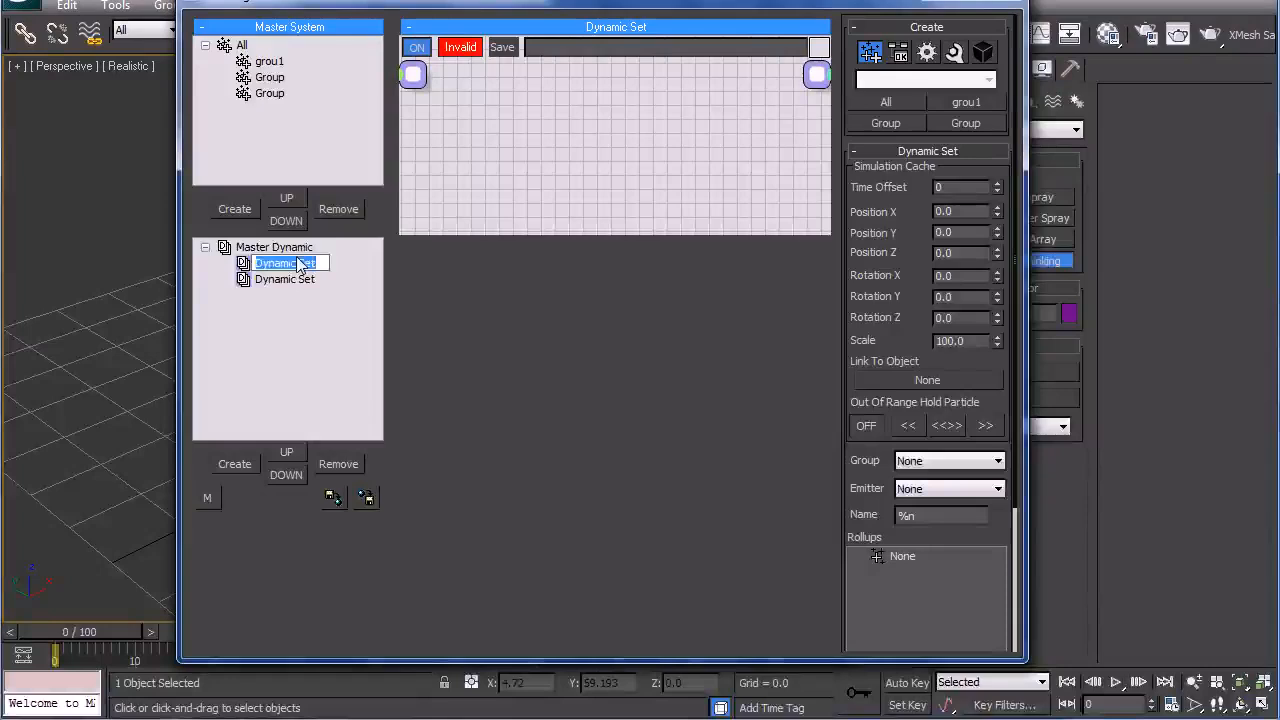
pyautogui.write('Dym')
pyautogui.write('nami')
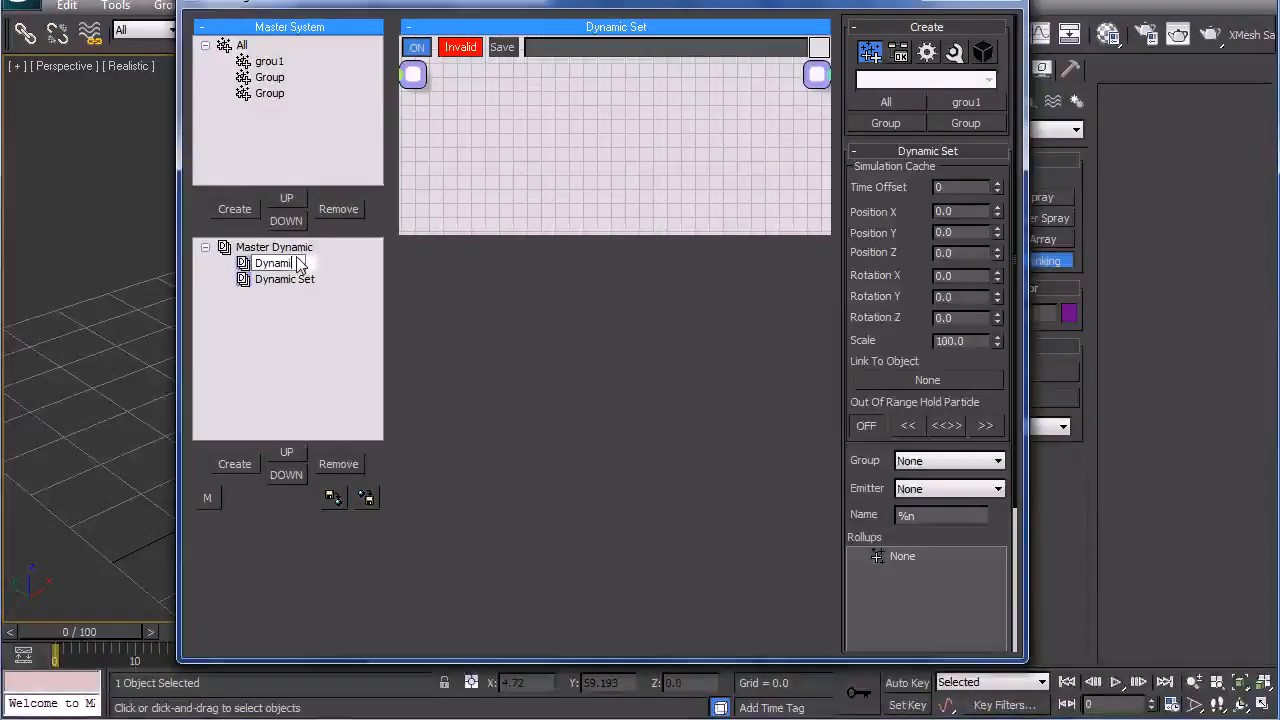
pyautogui.press('Return')
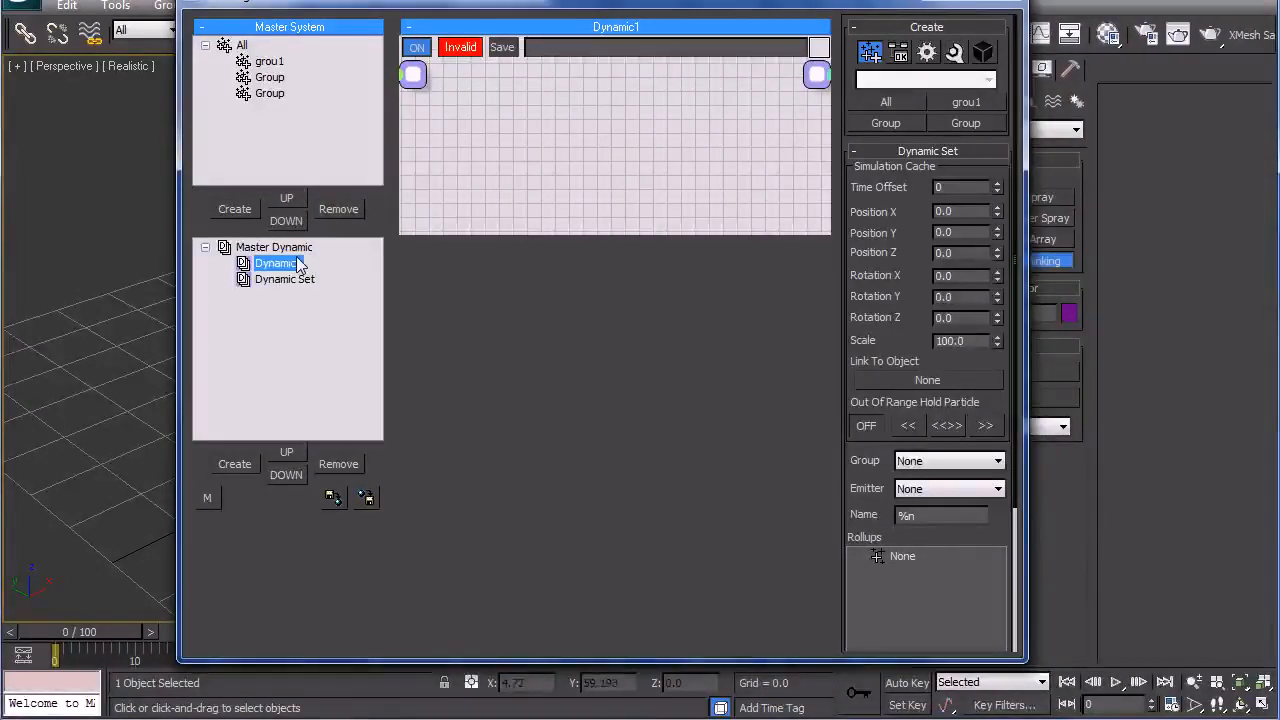
# Step: Enlarge the height of Dynamic1's node grid so it extends past the Master Dynamic tree
pyautogui.moveTo(426, 235); pyautogui.dragTo(440, 381)
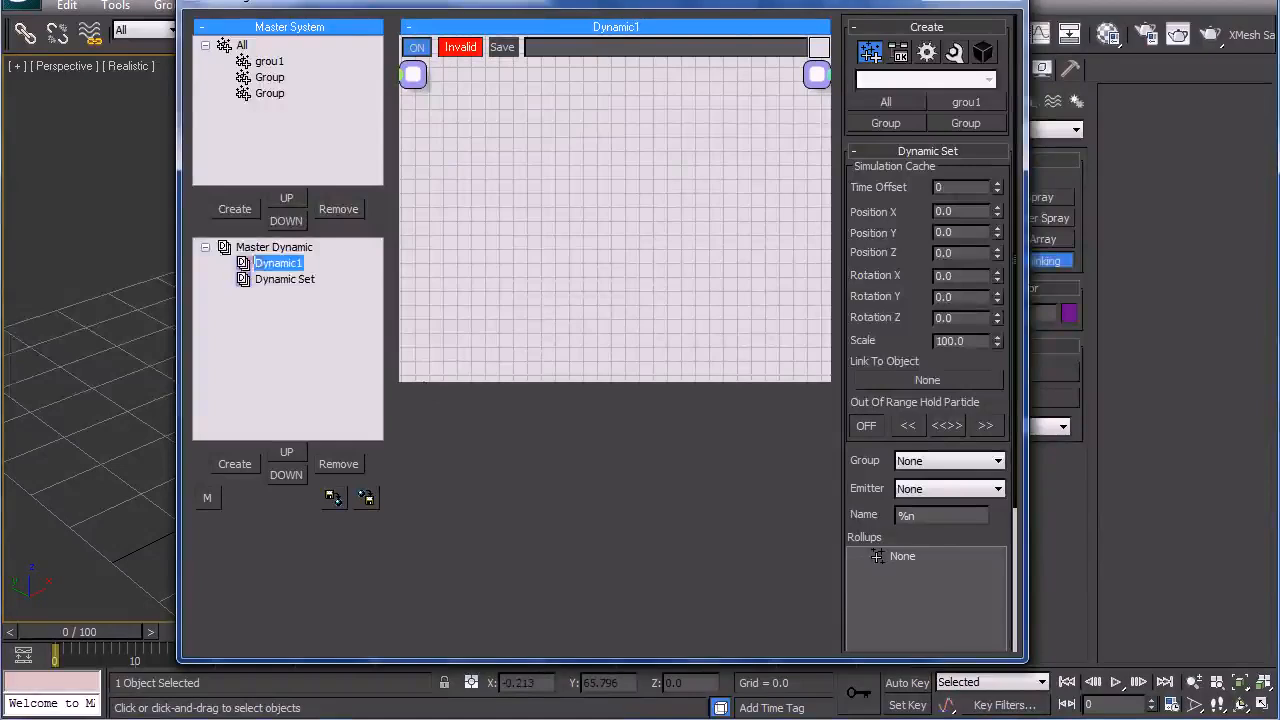
pyautogui.click(280, 264)
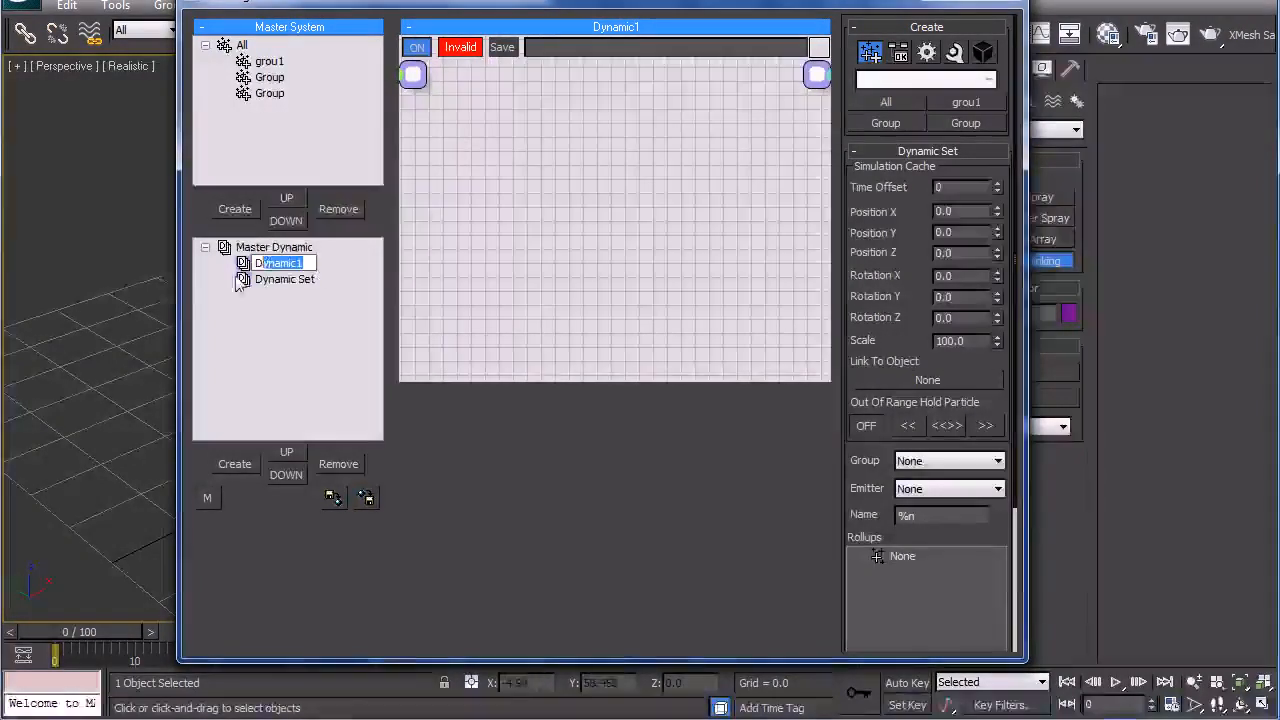
pyautogui.click(438, 240)
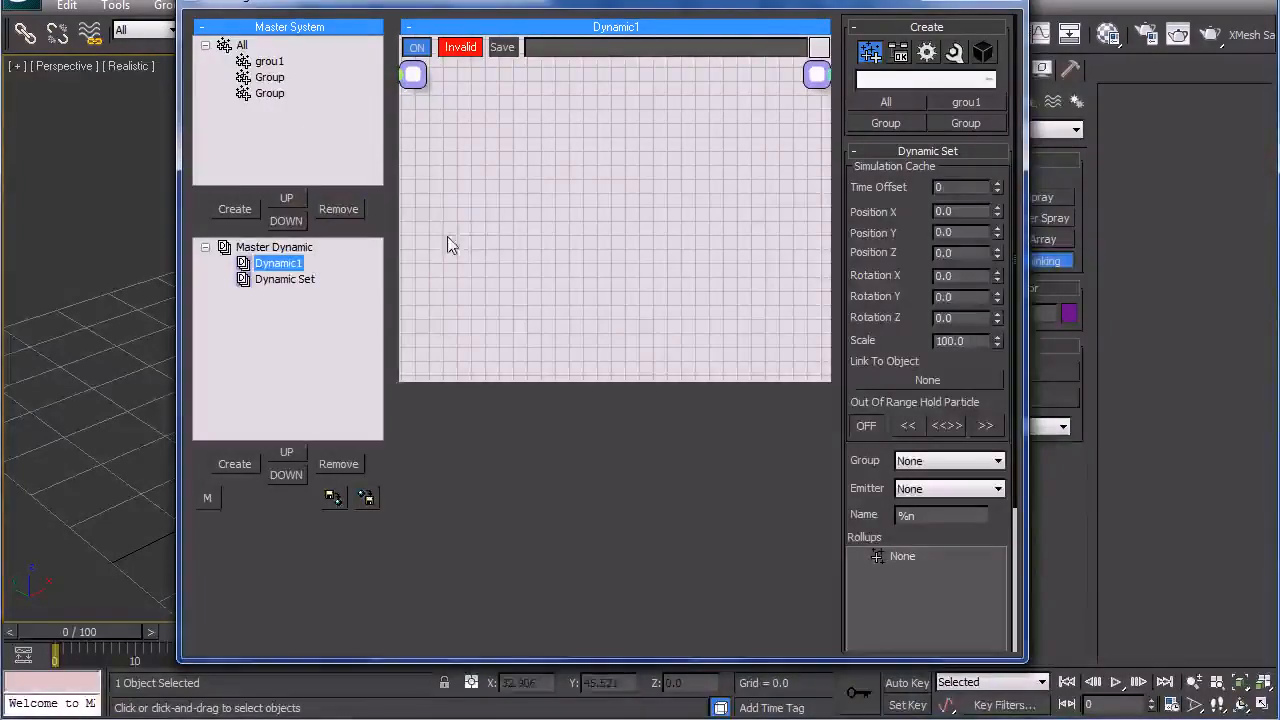
pyautogui.moveTo(534, 381); pyautogui.dragTo(537, 492)
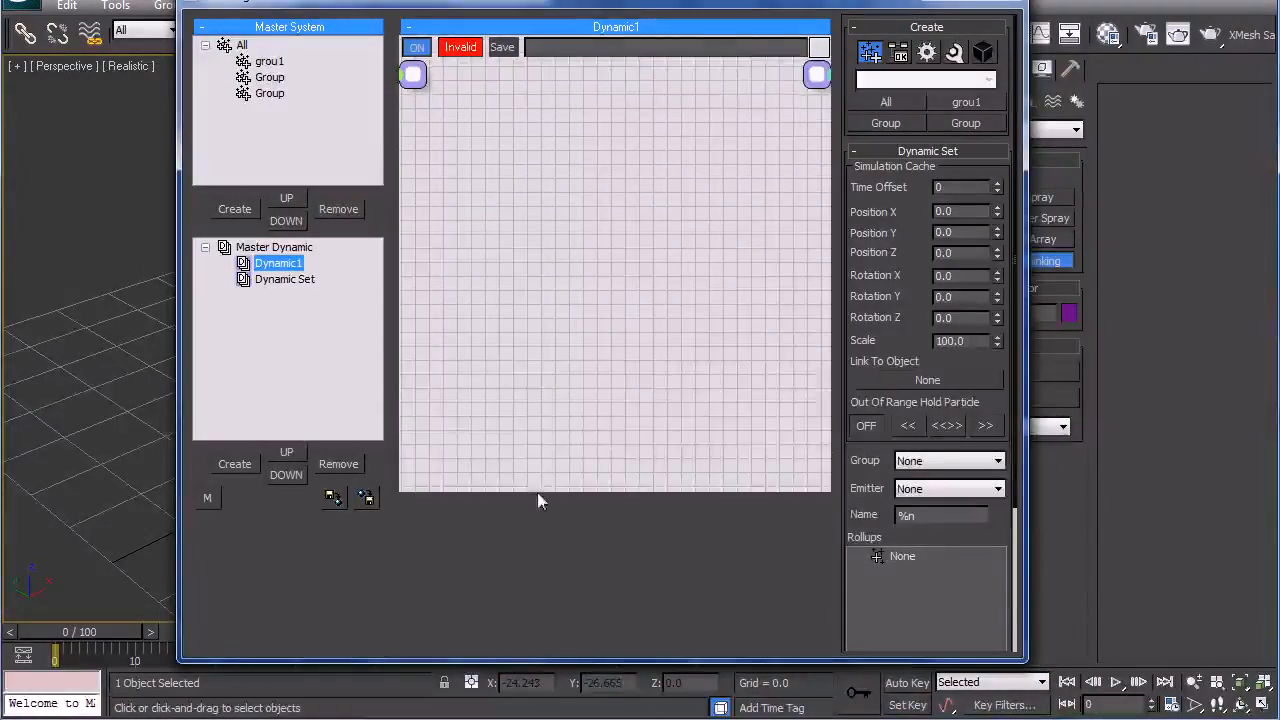
# Step: Browse the operator categories available for Dynamic1, including the Generator operators, without adding any
pyautogui.rightClick(328, 140)
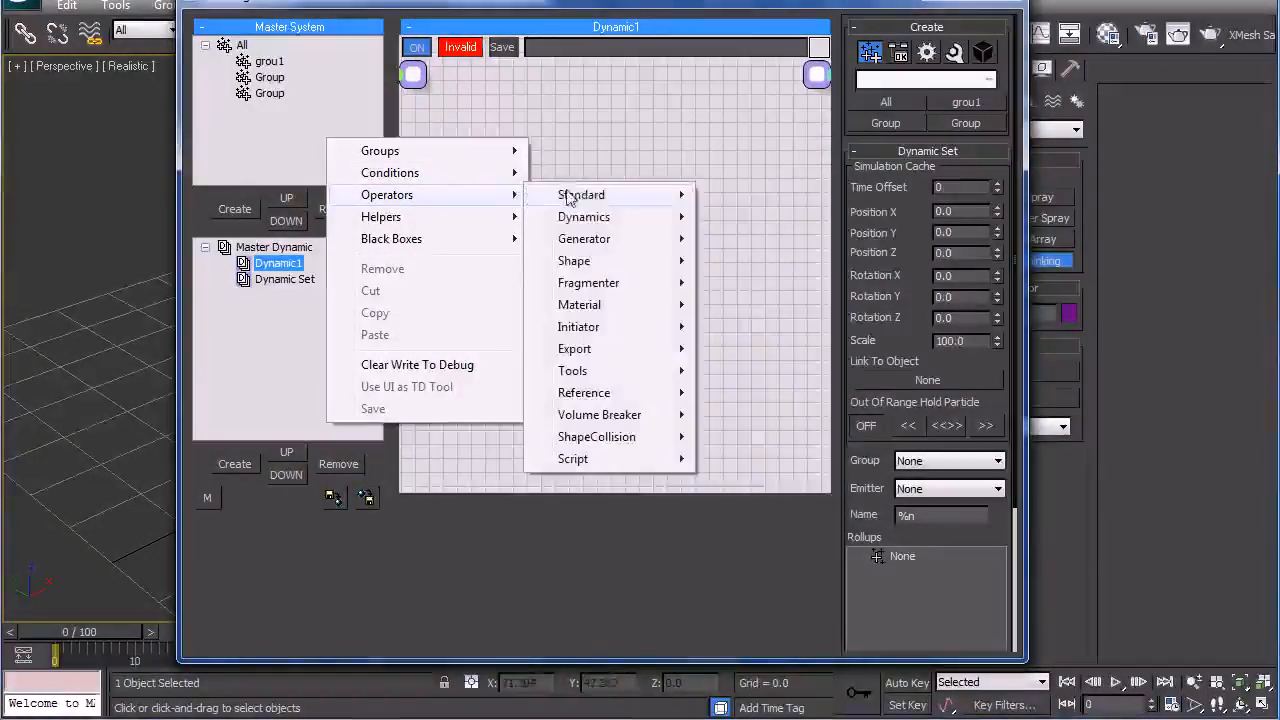
pyautogui.moveTo(593, 197)
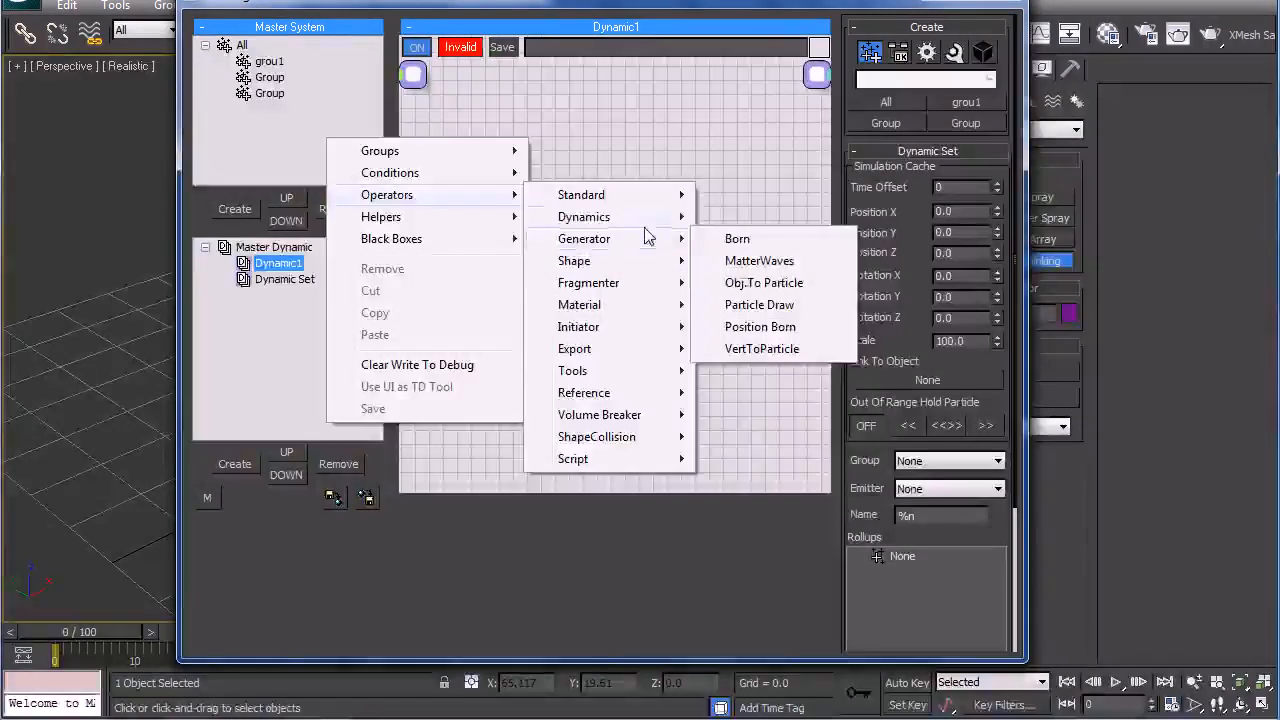
pyautogui.click(323, 337)
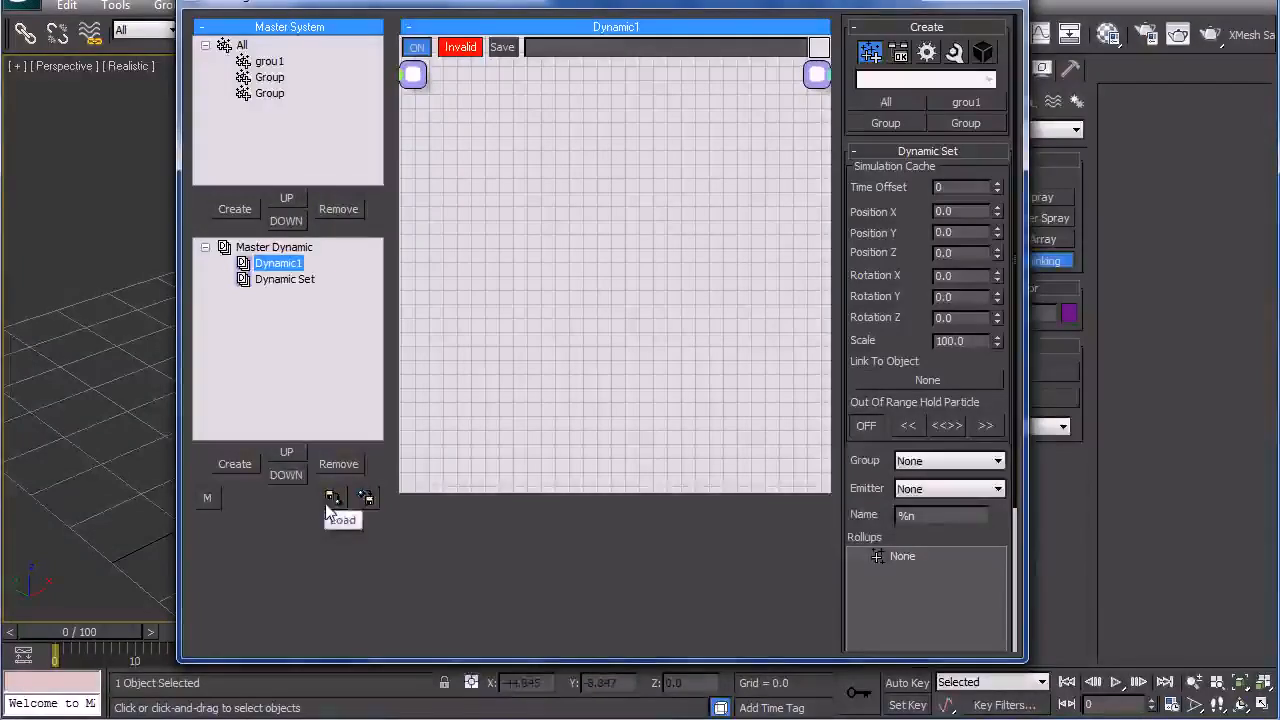
pyautogui.click(368, 499)
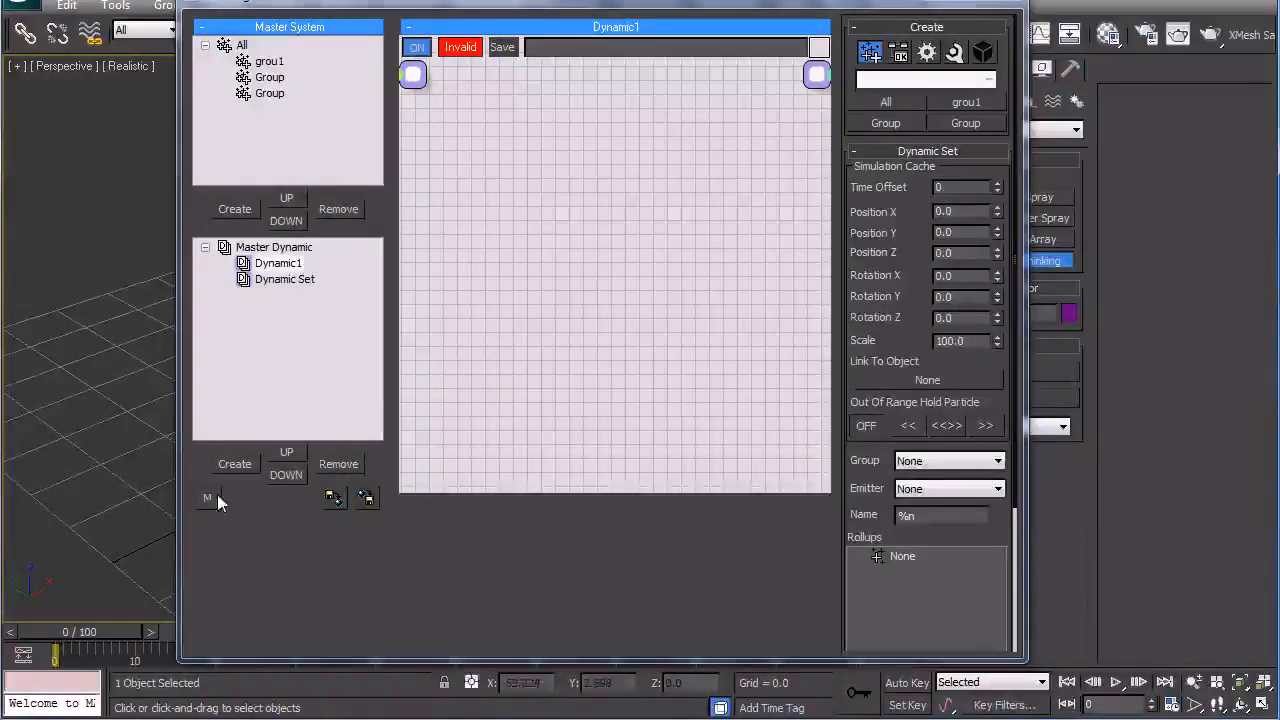
# Step: In the Master Dynamic settings, enable Show Mesh and set the particle display type to None
pyautogui.click(272, 248)
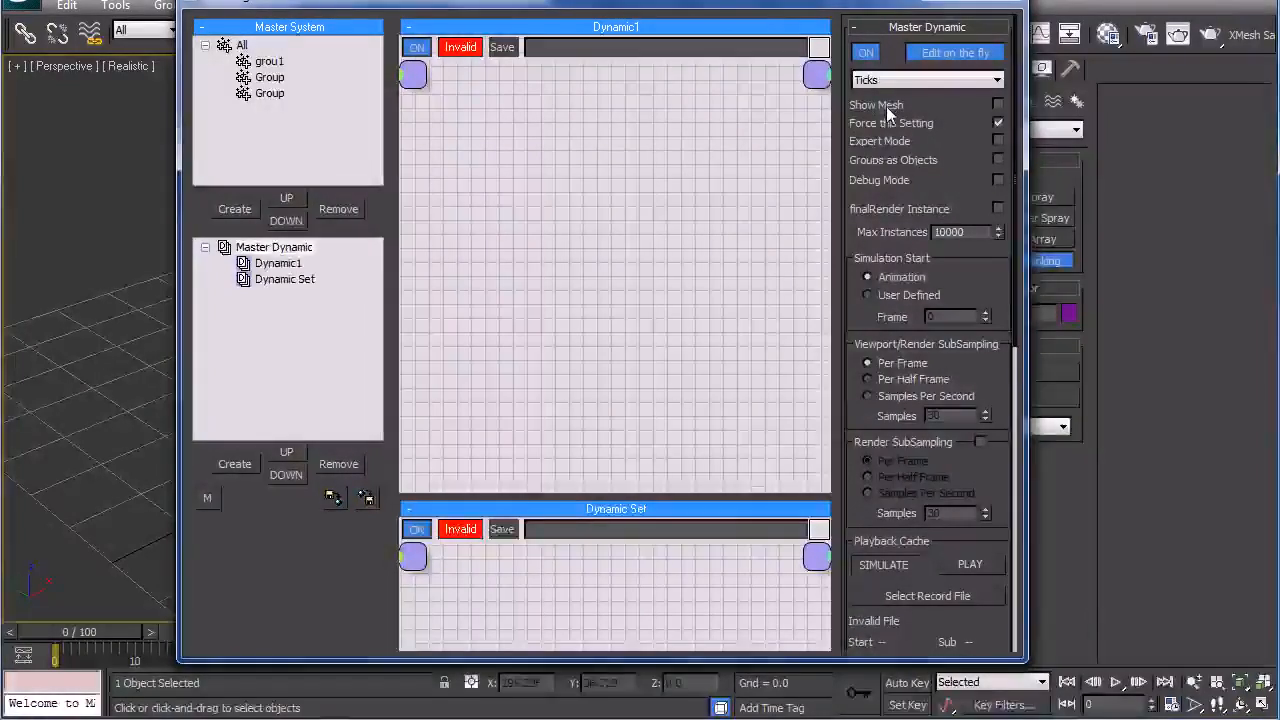
pyautogui.moveTo(776, 9); pyautogui.dragTo(970, 3)
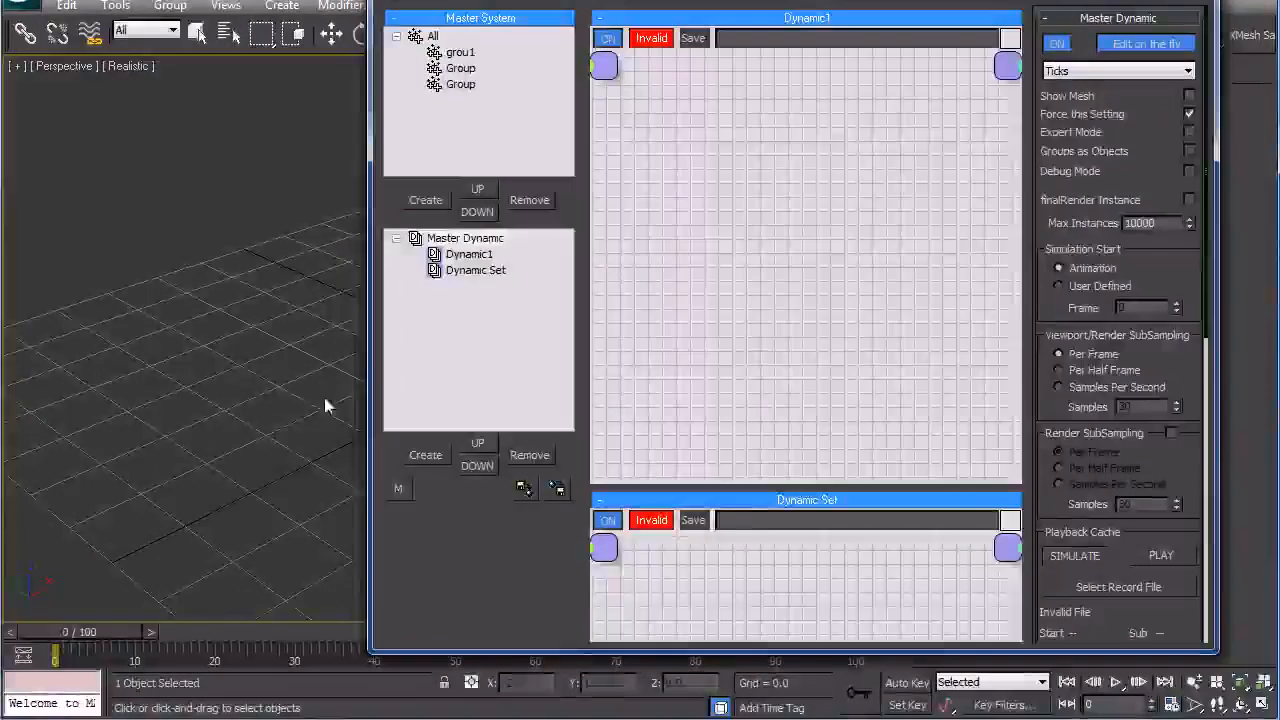
pyautogui.scroll(3, 214, 474)
pyautogui.moveTo(214, 474); pyautogui.dragTo(90, 495, button='middle')
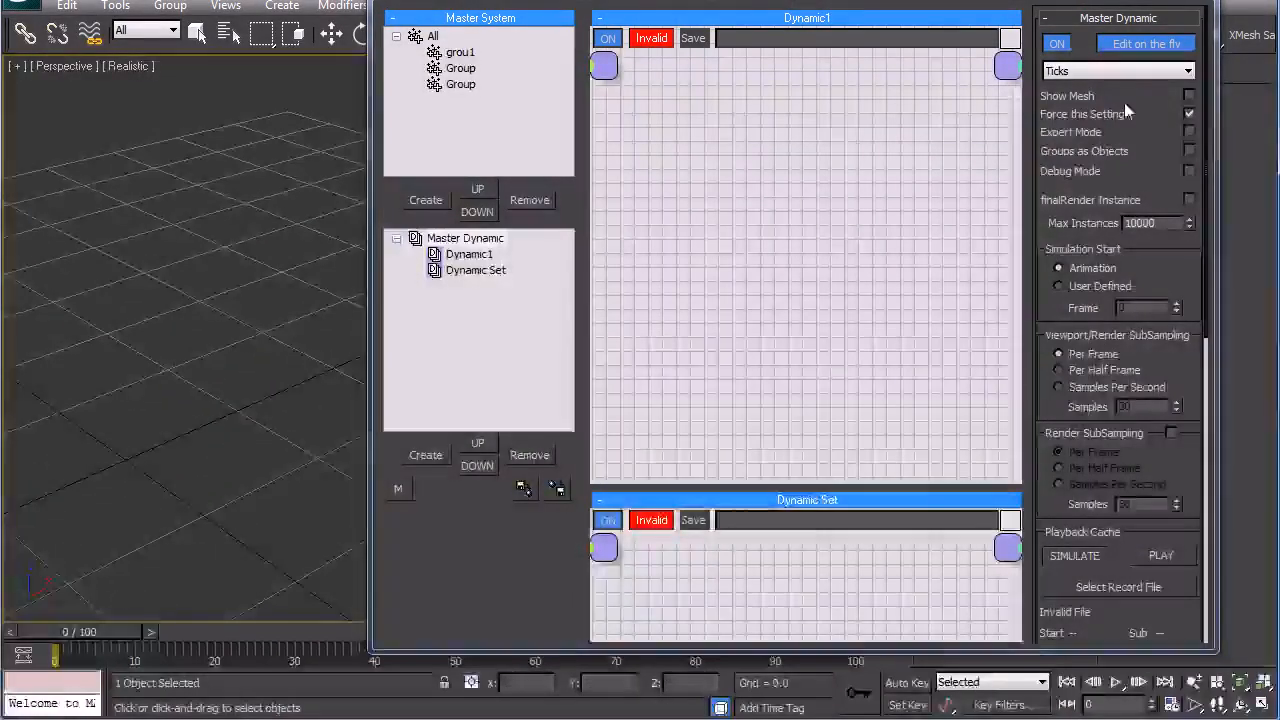
pyautogui.click(1189, 95)
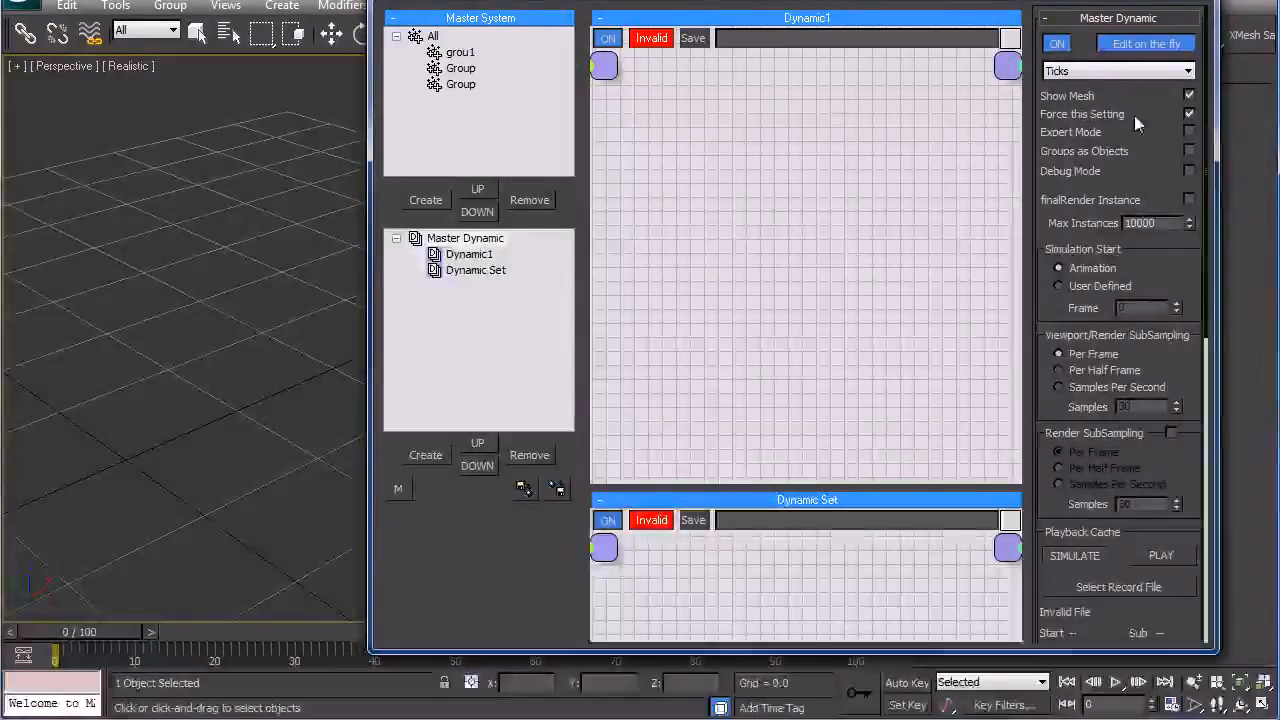
pyautogui.click(1076, 70)
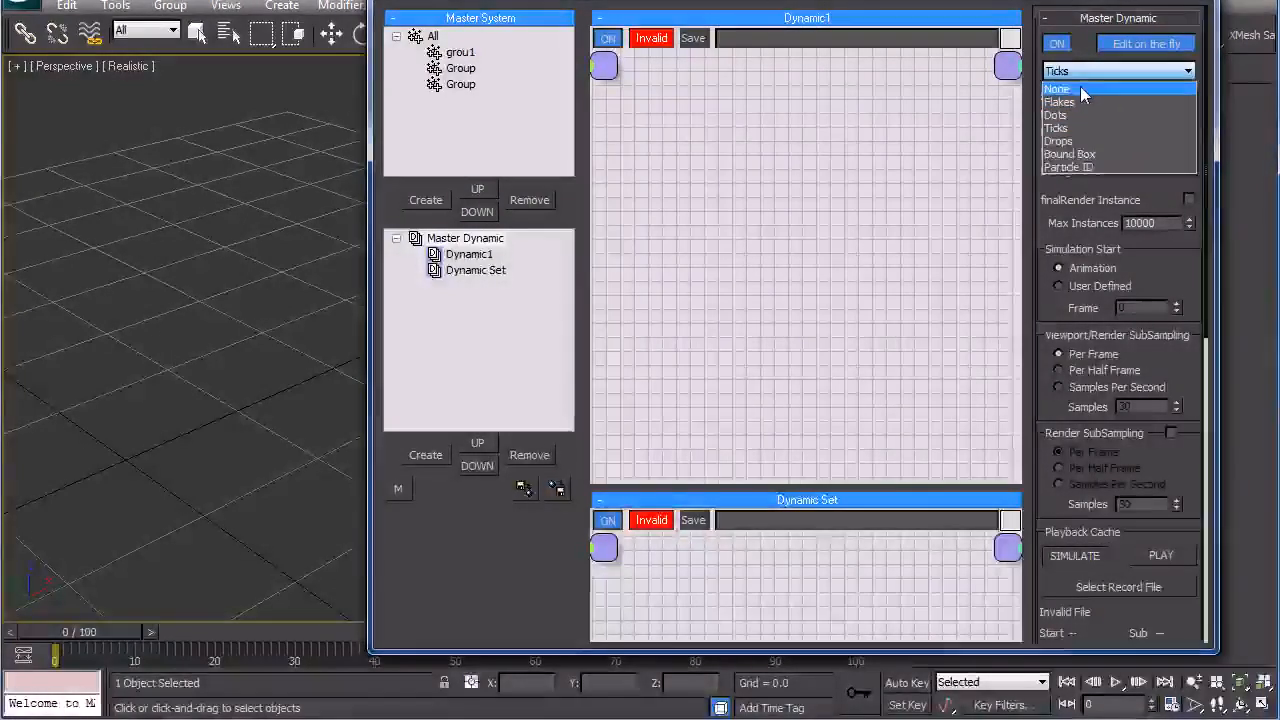
pyautogui.click(1080, 87)
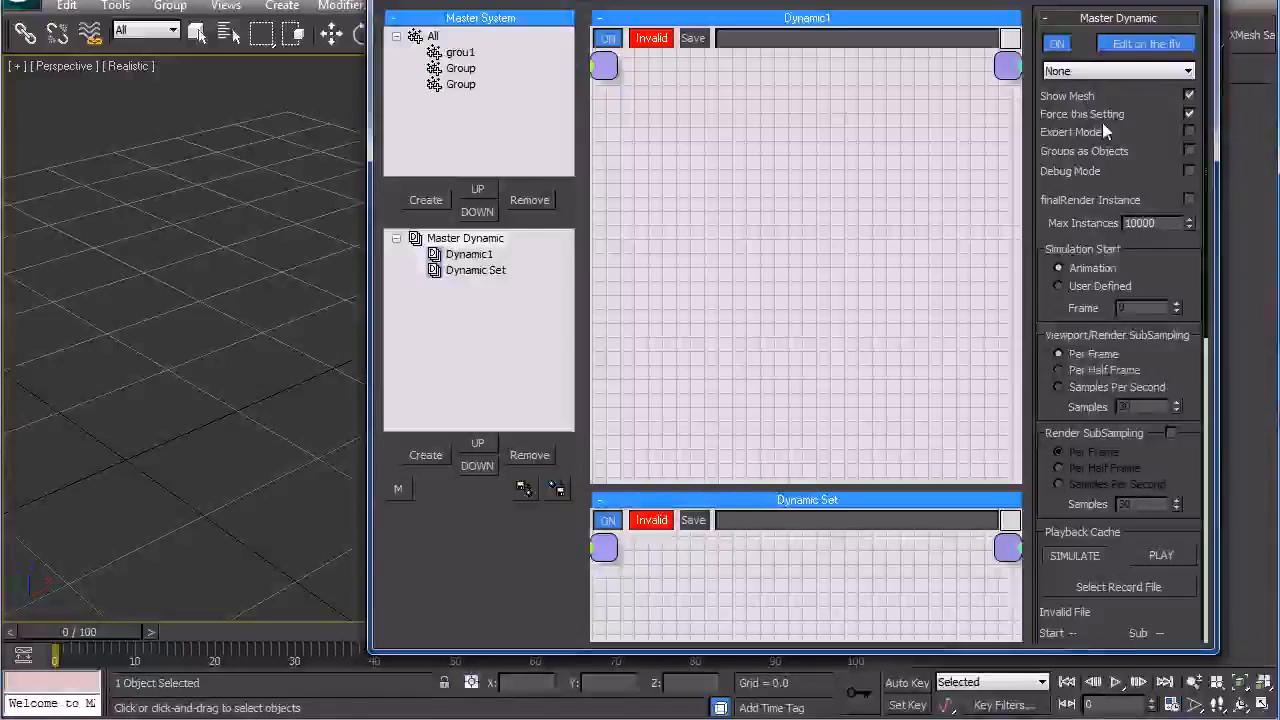
# Step: Review the Master Dynamic settings and the All group's data channel and Shape Collision Dynamics settings
pyautogui.moveTo(1183, 371); pyautogui.dragTo(1098, 2)
pyautogui.moveTo(1058, 358); pyautogui.dragTo(1010, 585)
pyautogui.click(429, 36)
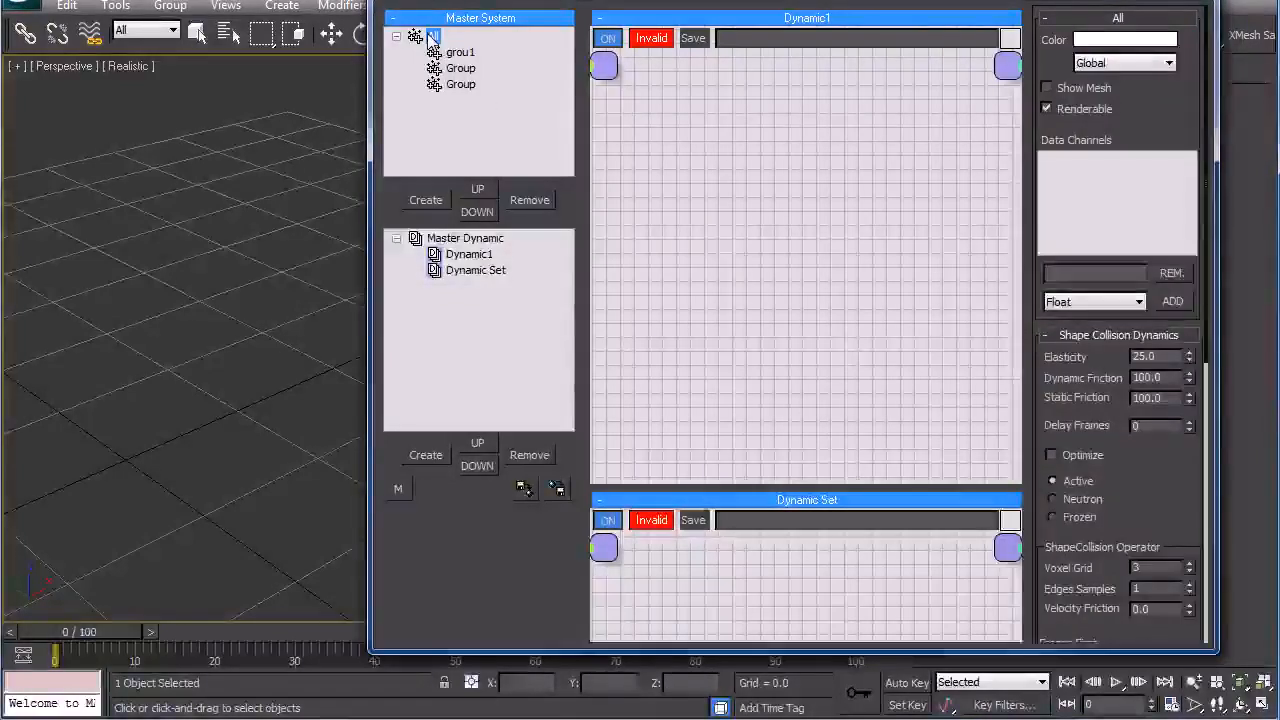
pyautogui.moveTo(1084, 511); pyautogui.dragTo(1085, 317)
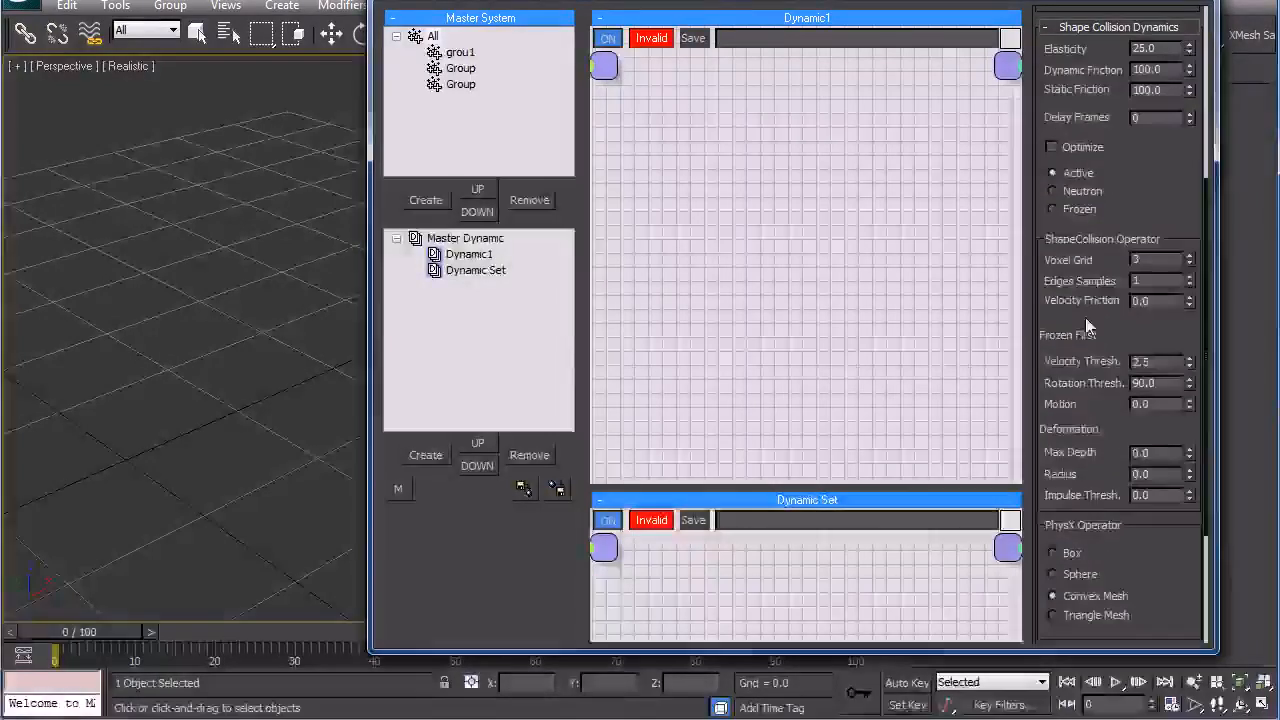
pyautogui.moveTo(815, 5); pyautogui.dragTo(545, 33)
pyautogui.moveTo(887, 230); pyautogui.dragTo(906, 534)
pyautogui.scroll(-3, 838, 448)
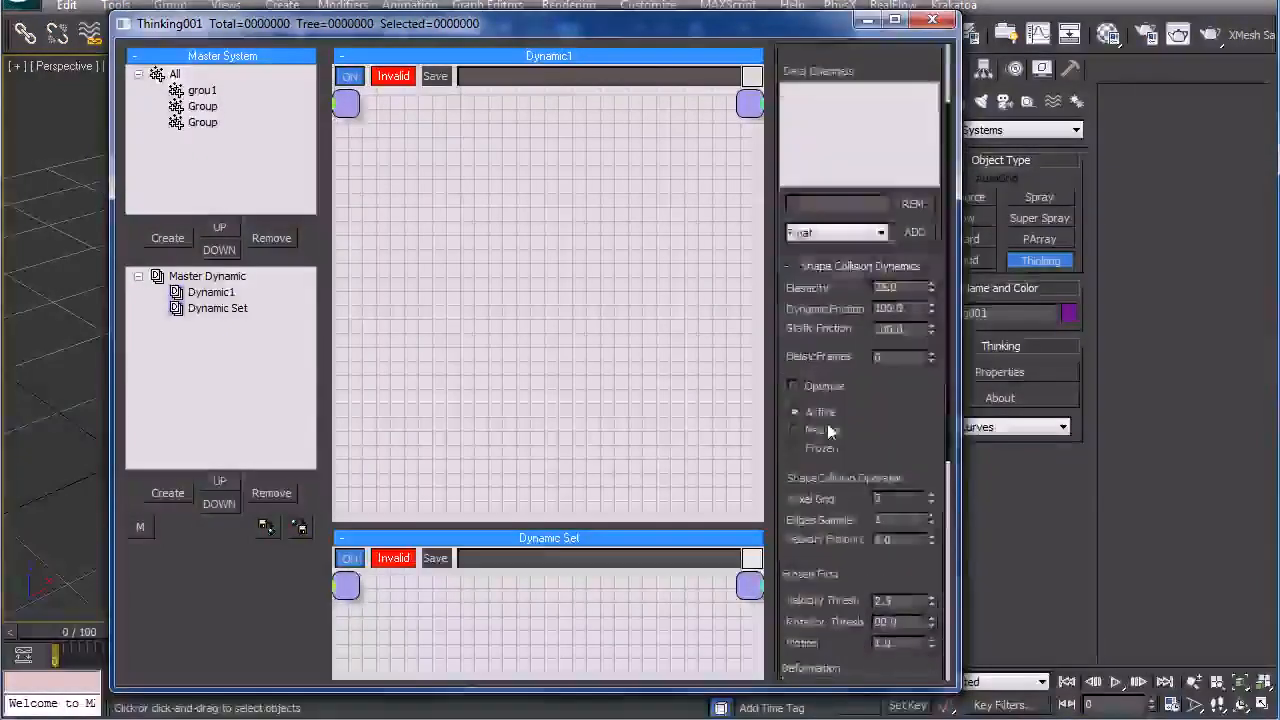
# Step: Widen the particle system's properties window and reposition it over the viewport
pyautogui.moveTo(671, 38); pyautogui.dragTo(778, 28)
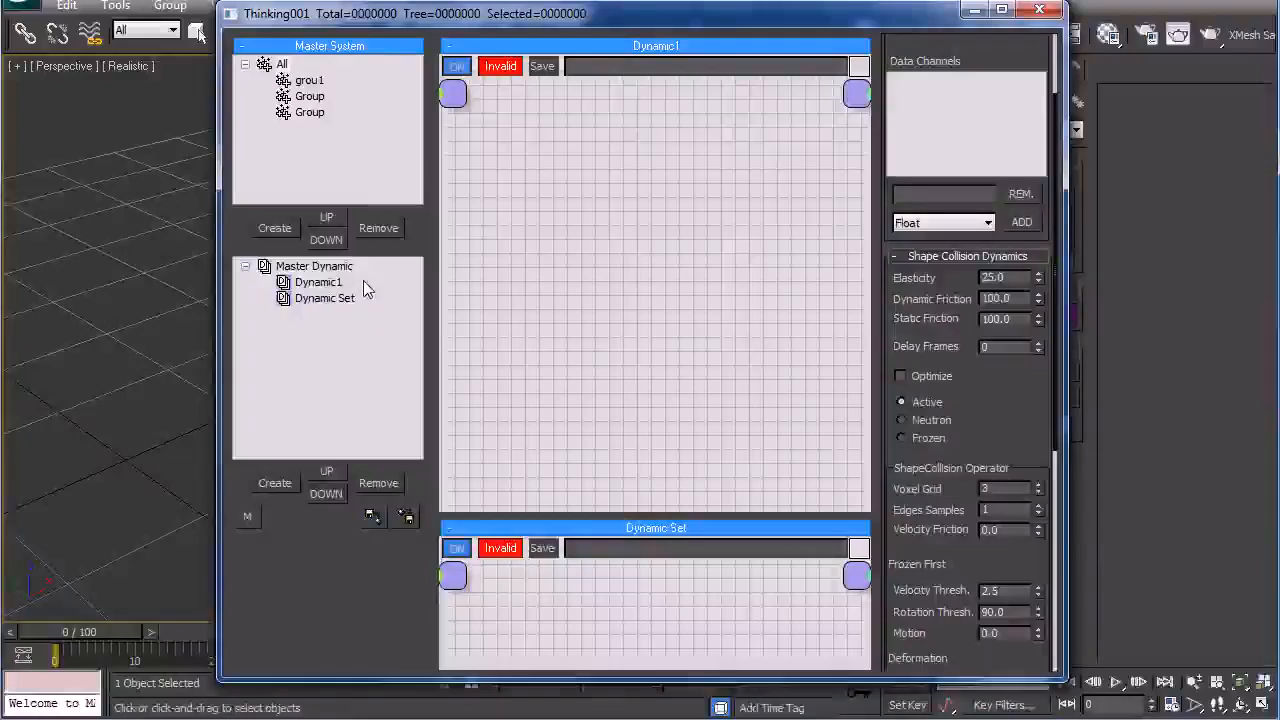
pyautogui.moveTo(400, 14); pyautogui.dragTo(464, 8)
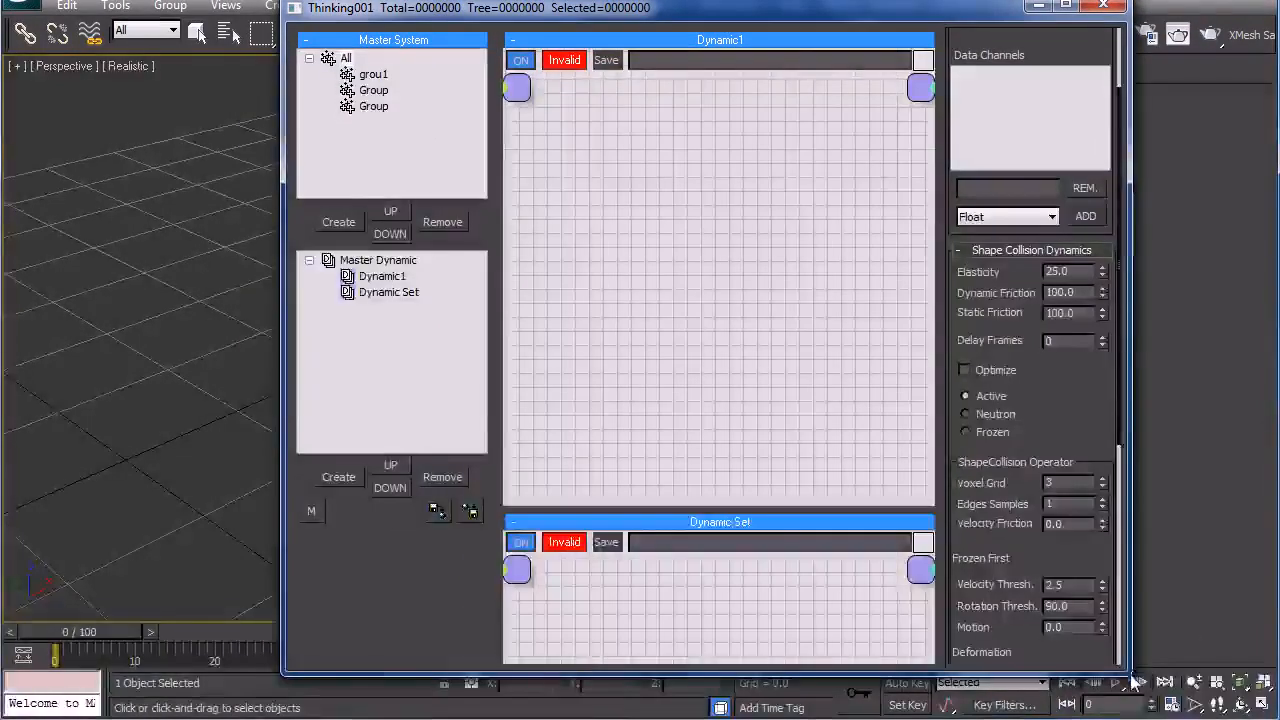
pyautogui.moveTo(1130, 683); pyautogui.dragTo(1224, 683)
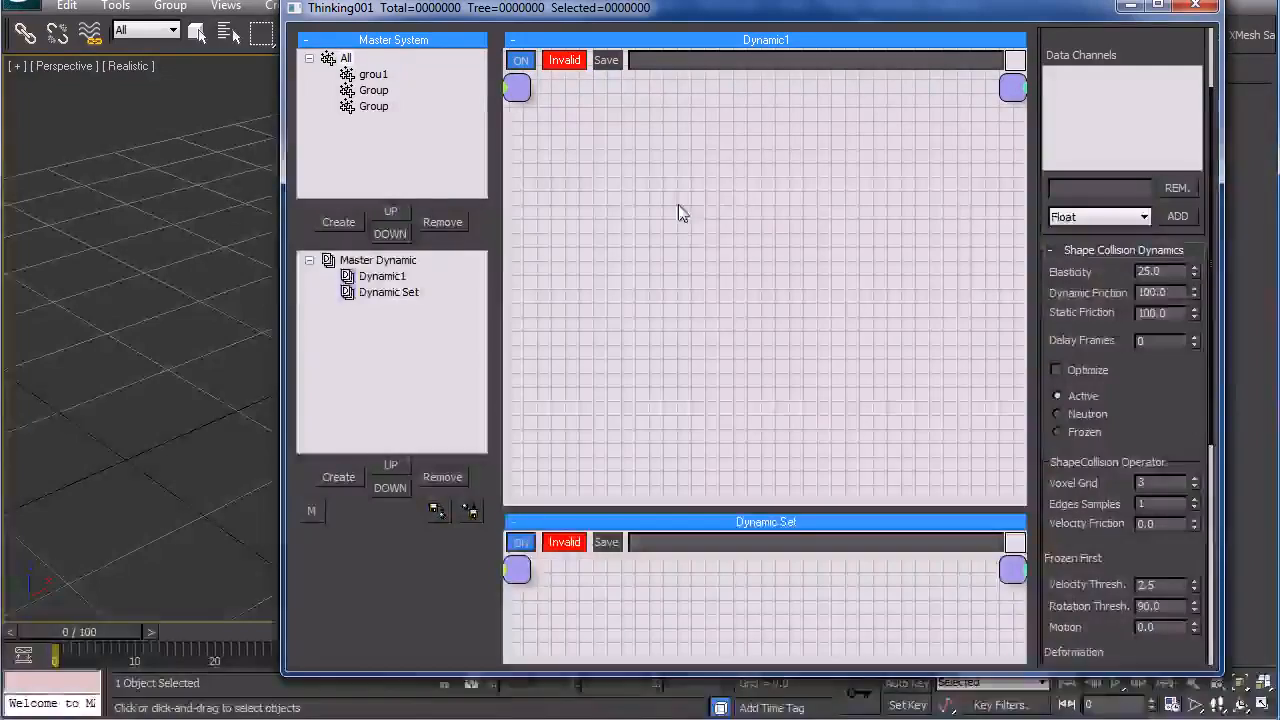
pyautogui.moveTo(643, 27); pyautogui.dragTo(544, 44)
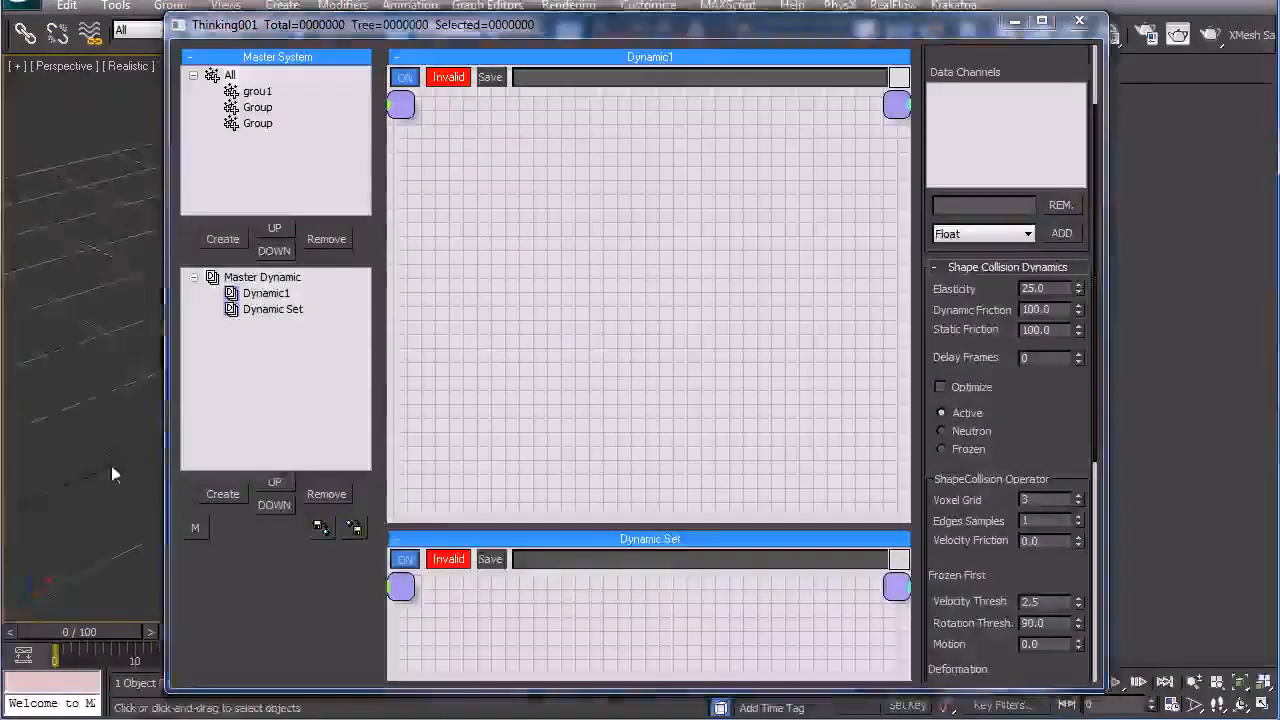
pyautogui.keyDown('alt'); pyautogui.moveTo(78, 465); pyautogui.dragTo(142, 426, button='middle'); pyautogui.keyUp('alt')
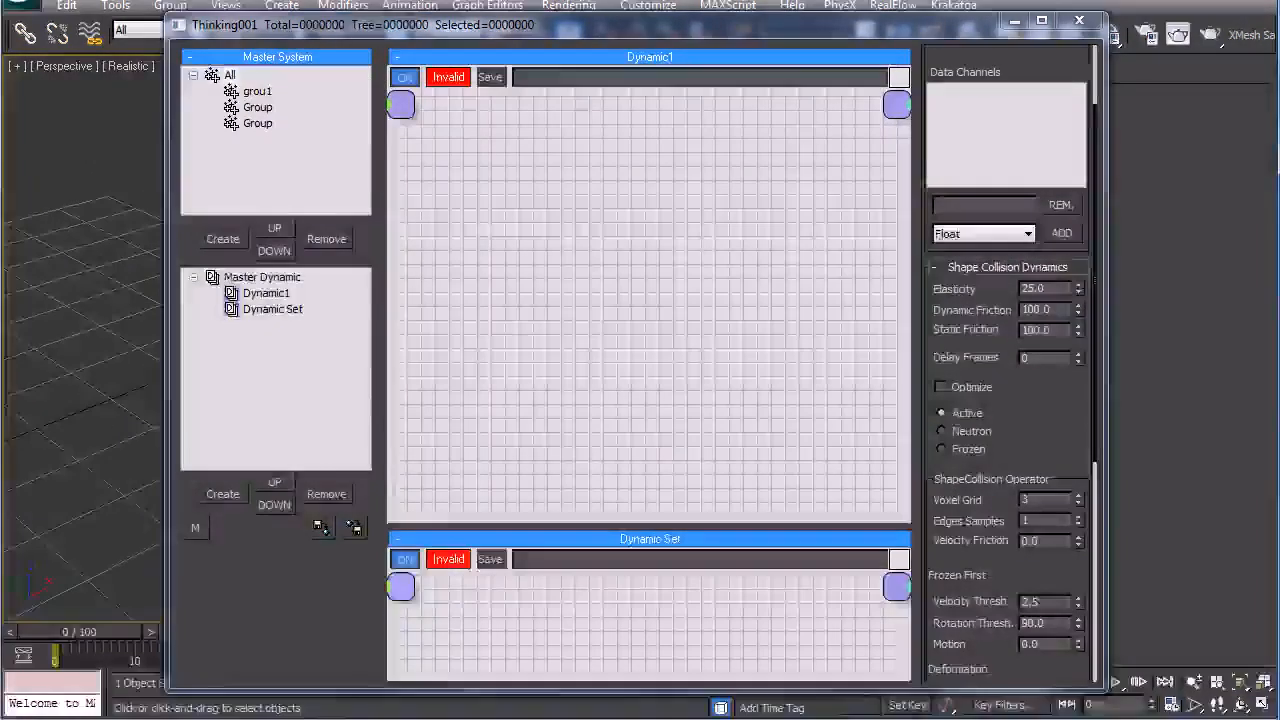